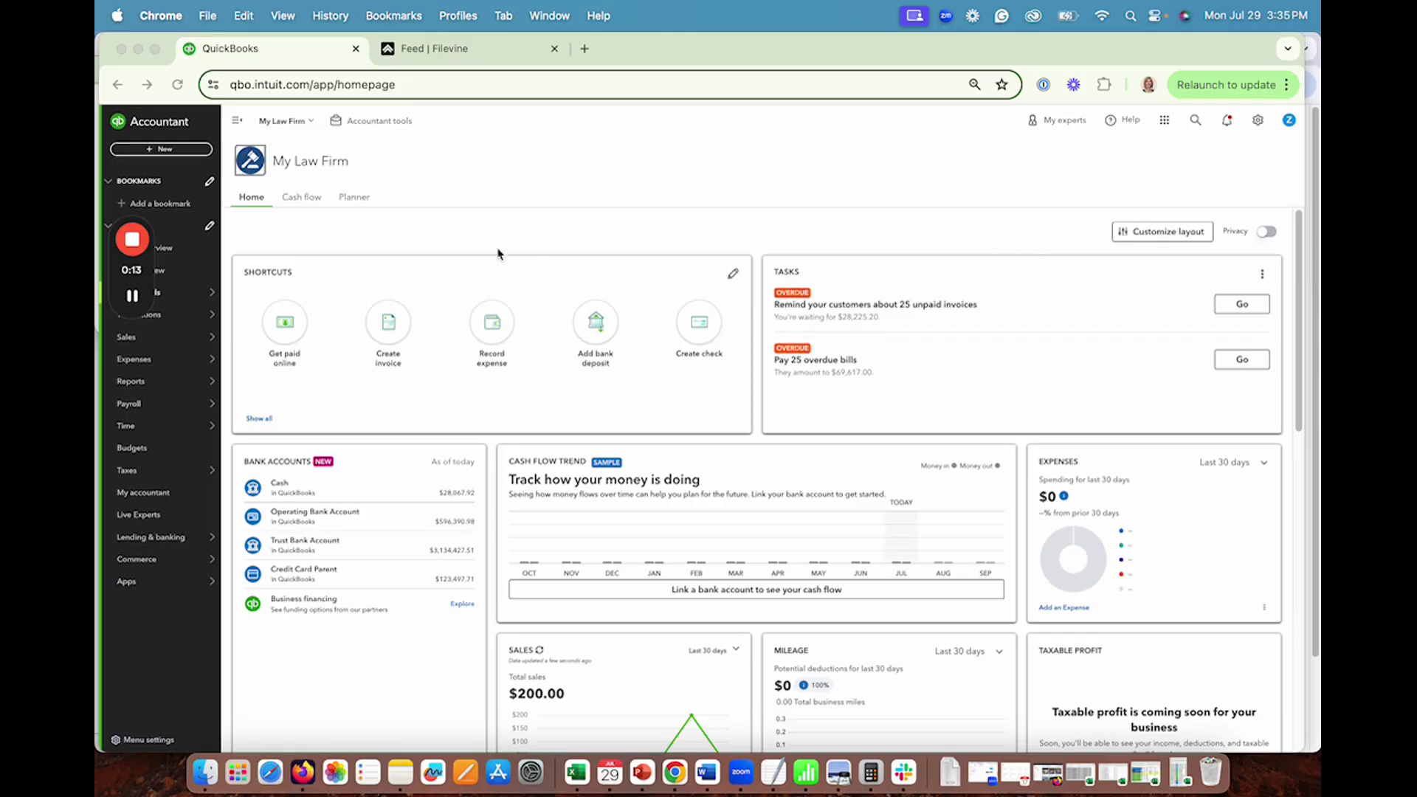
# - Open the Operating Bank Account register from the Chart of Accounts and clear the 10.00 filter
pyautogui.click(334, 225)
pyautogui.moveTo(183, 318)
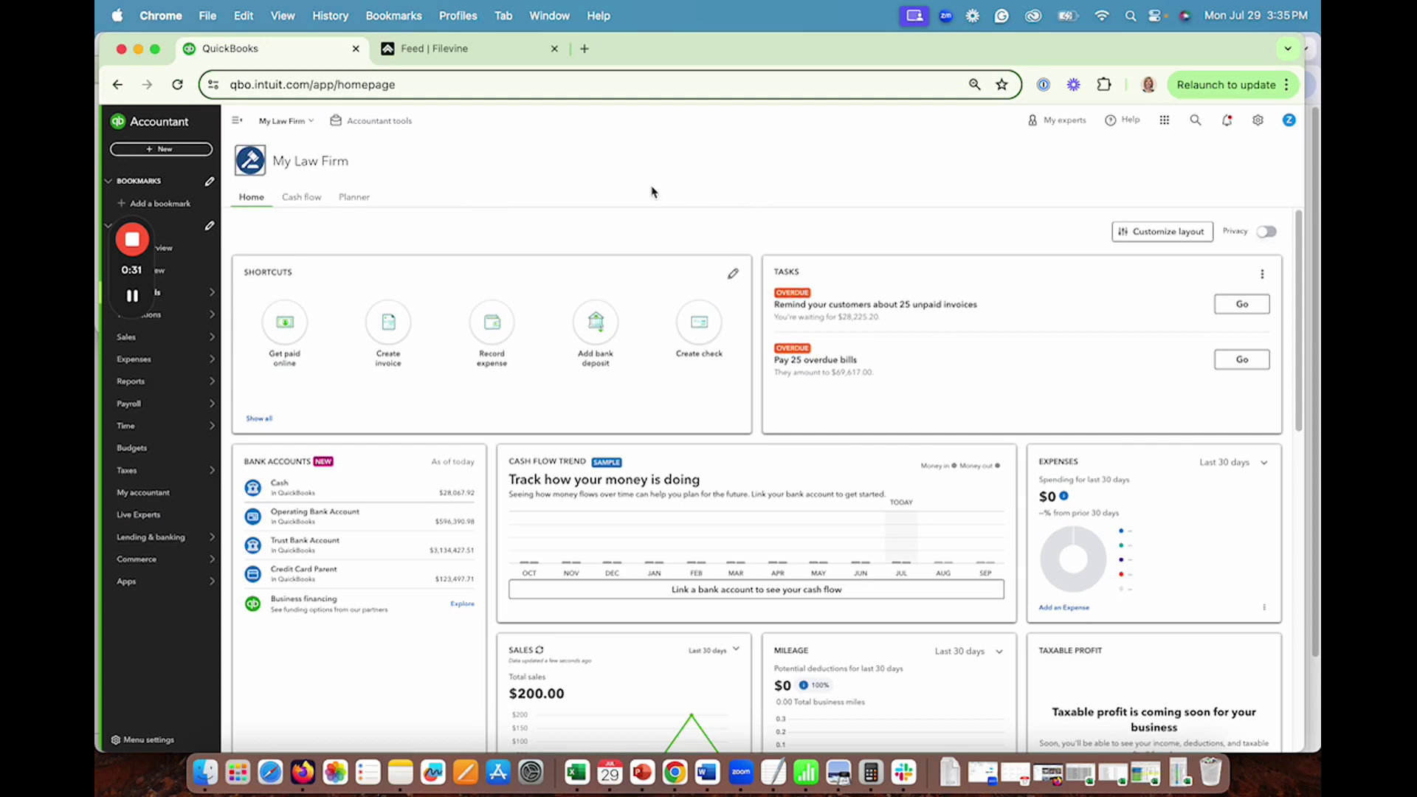
pyautogui.click(1259, 121)
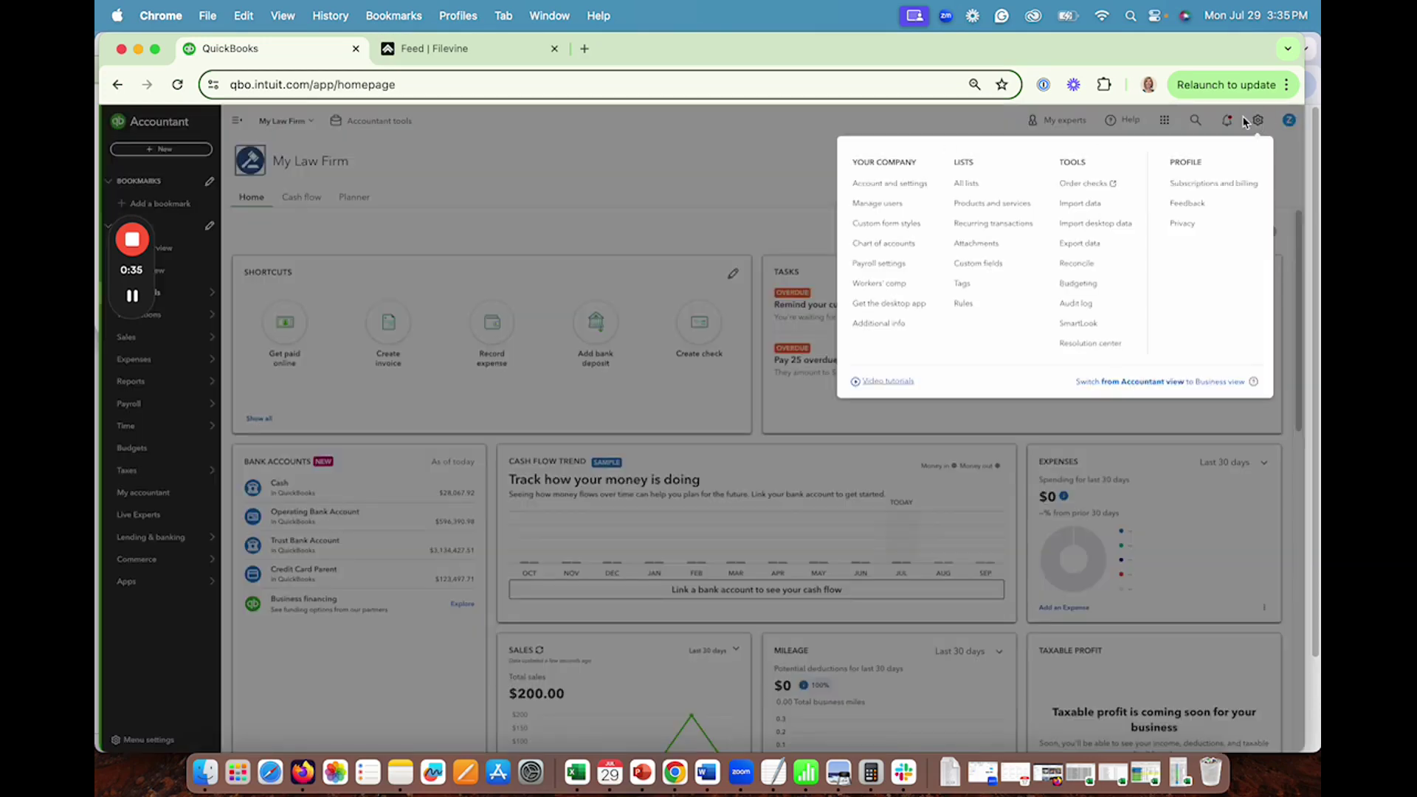
pyautogui.click(884, 243)
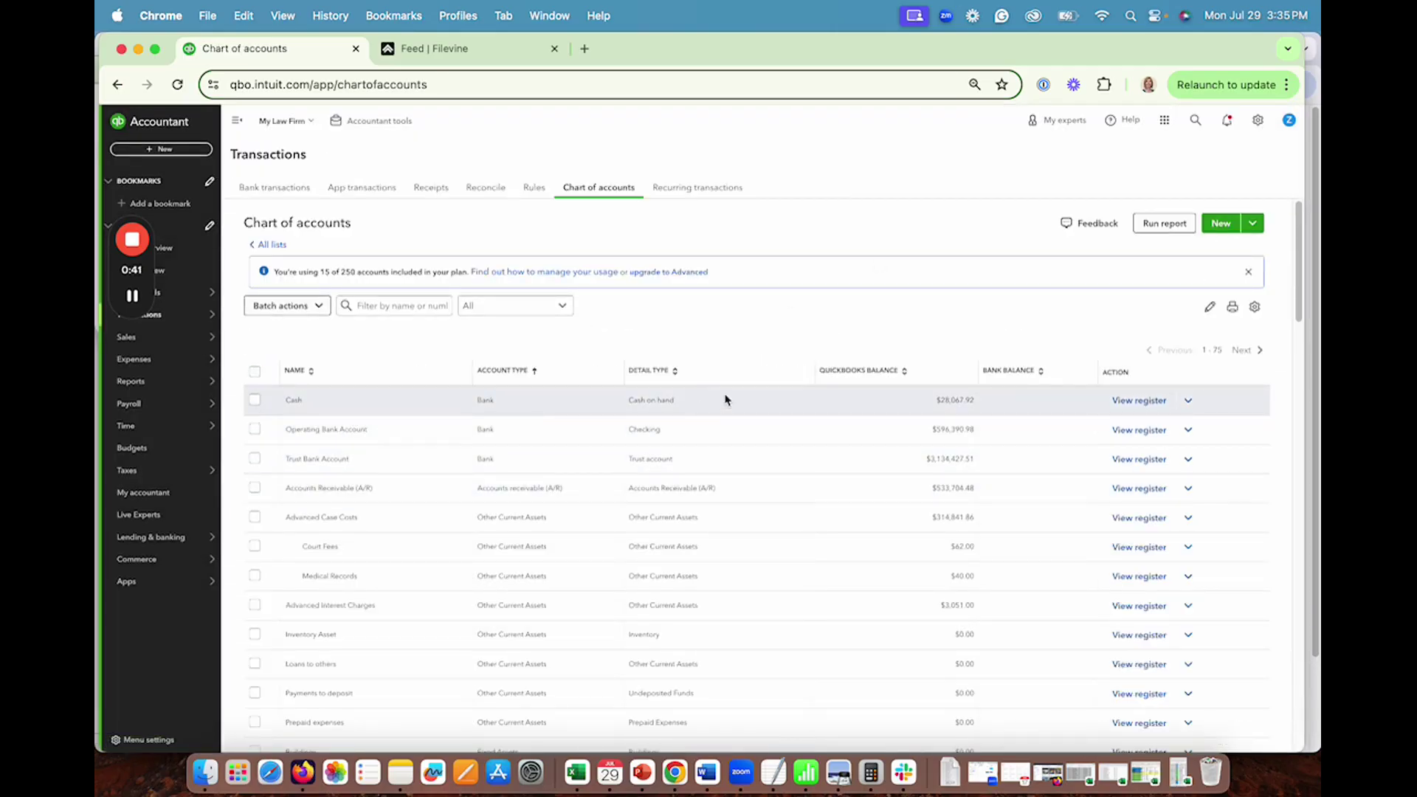
pyautogui.click(1136, 432)
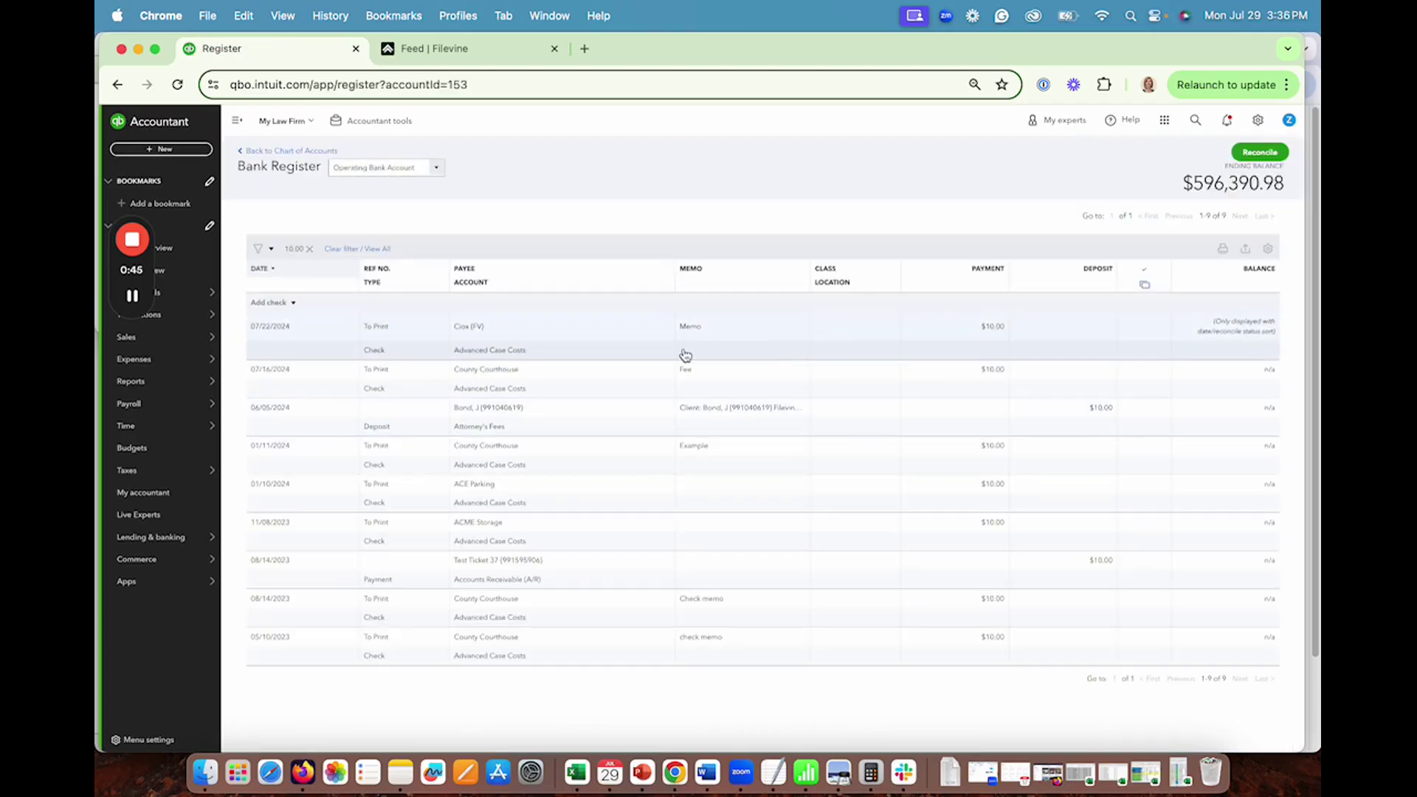
pyautogui.click(350, 251)
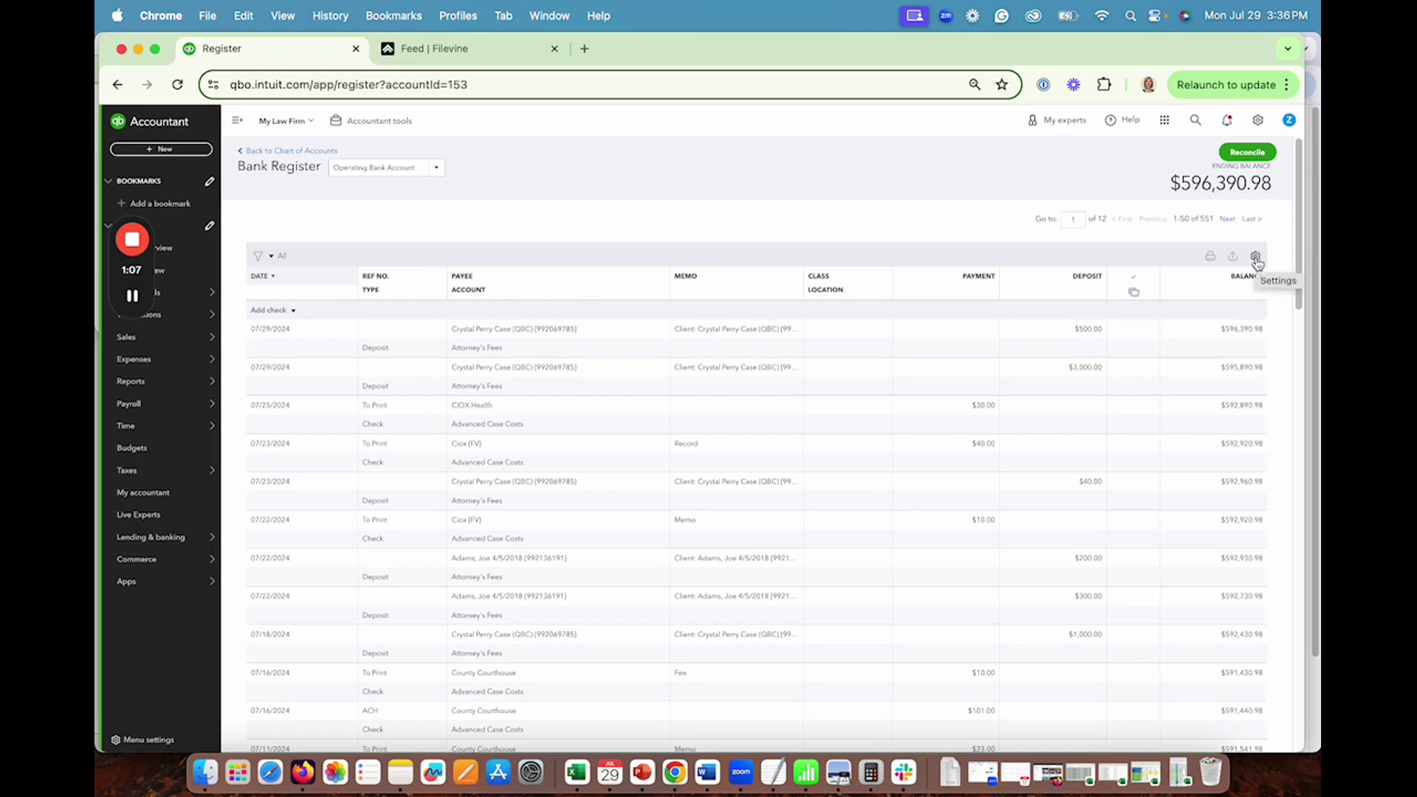
pyautogui.click(1257, 259)
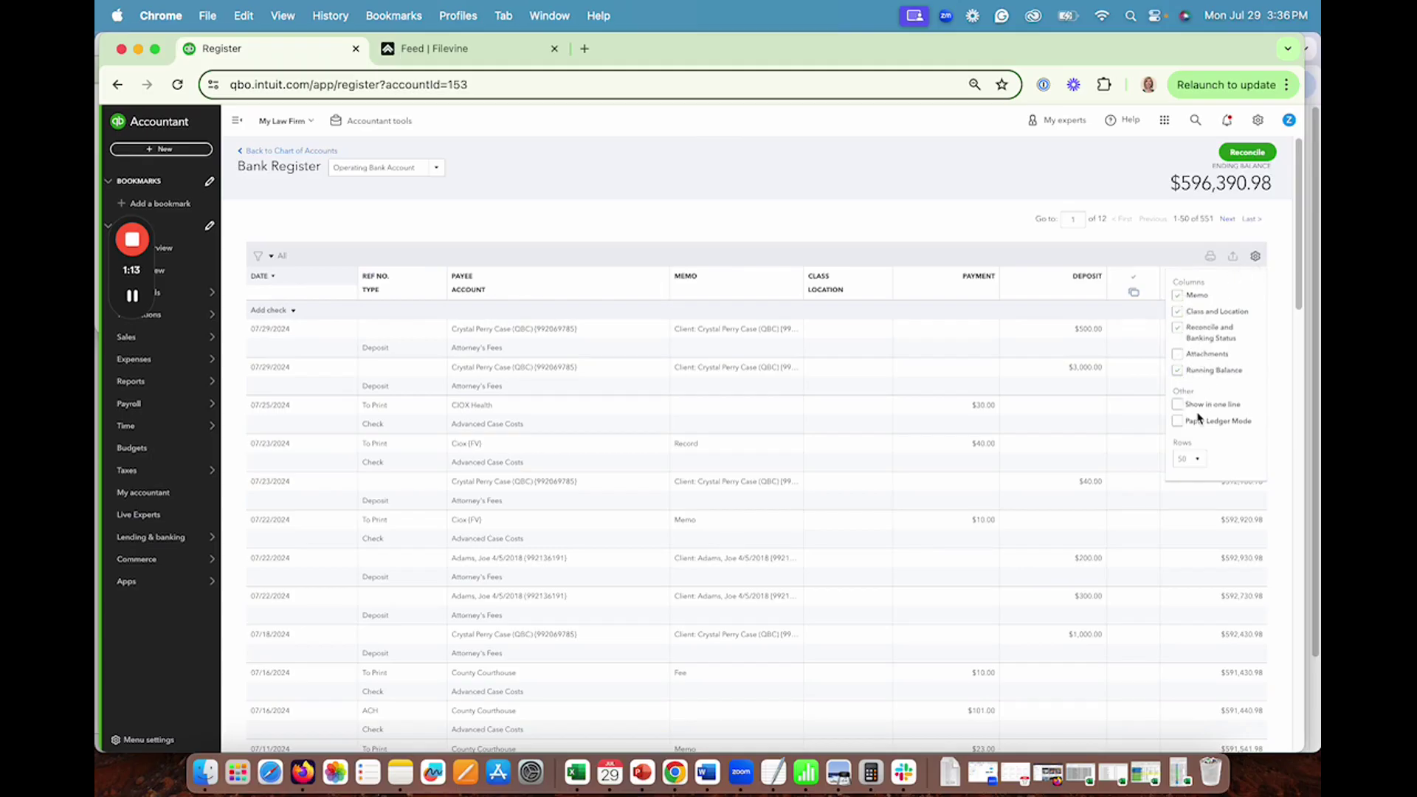
pyautogui.click(1201, 460)
pyautogui.click(1255, 258)
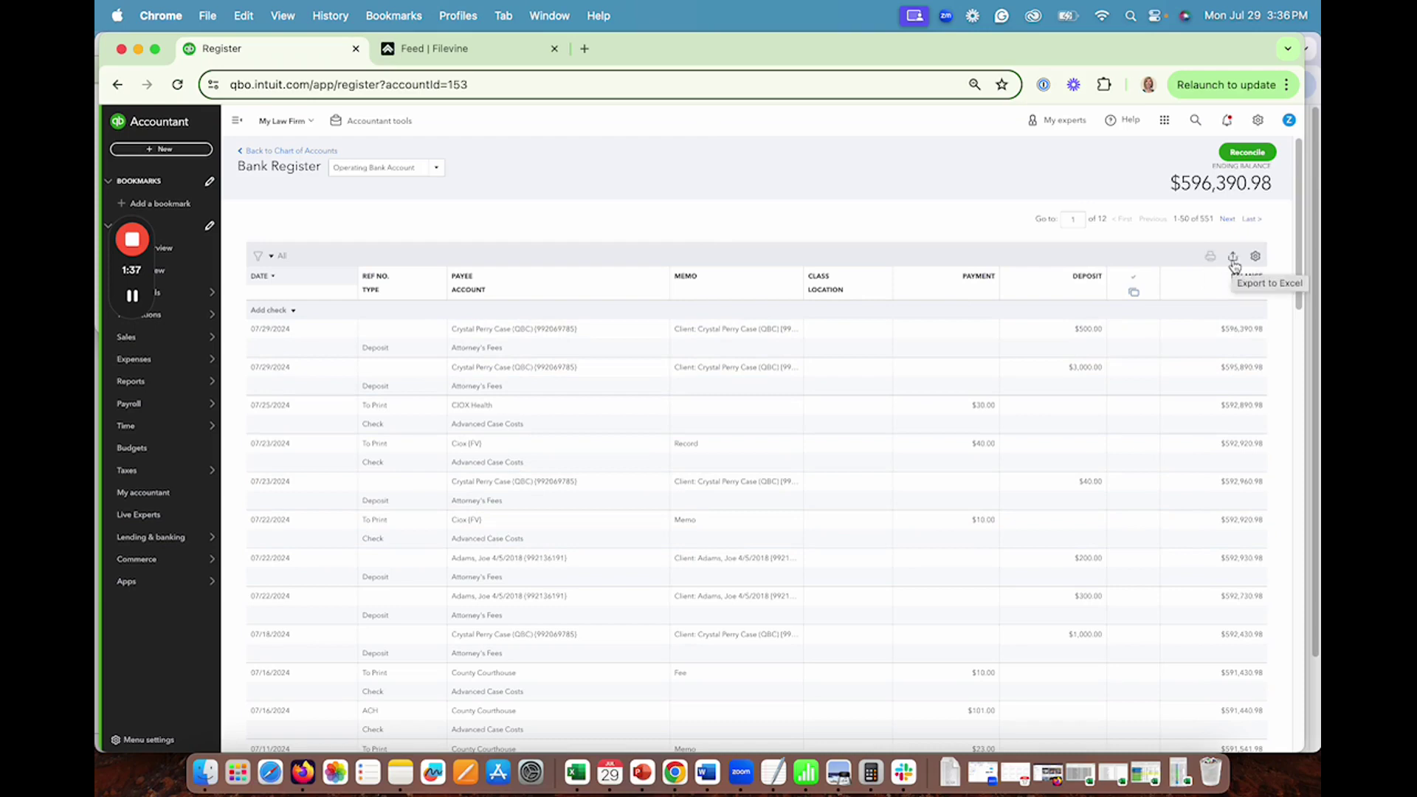
# - Filter the register to dates 07/15/2024 through 07/31/2024, leaving 11 transactions
pyautogui.click(260, 256)
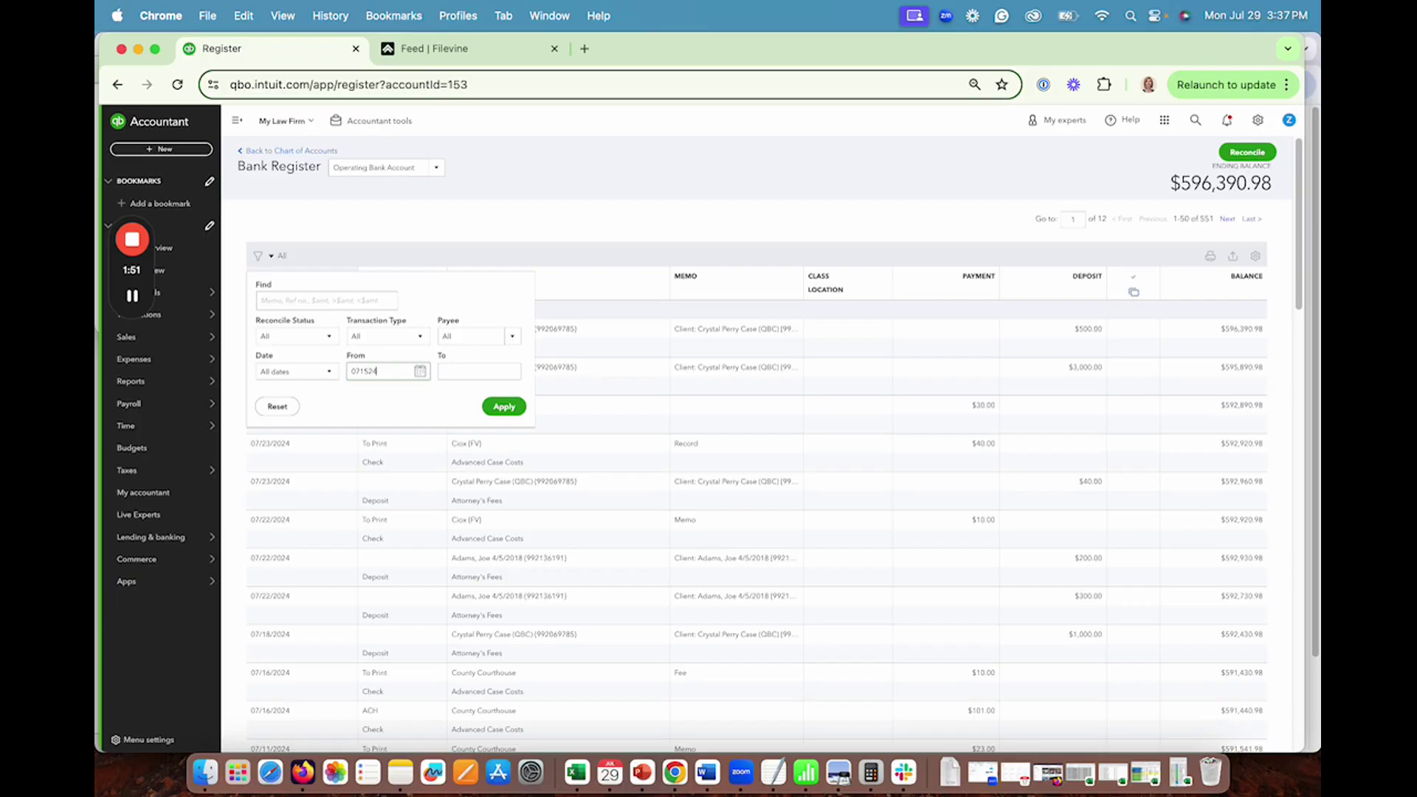
pyautogui.press('Tab')
pyautogui.press('Tab')
pyautogui.click(507, 408)
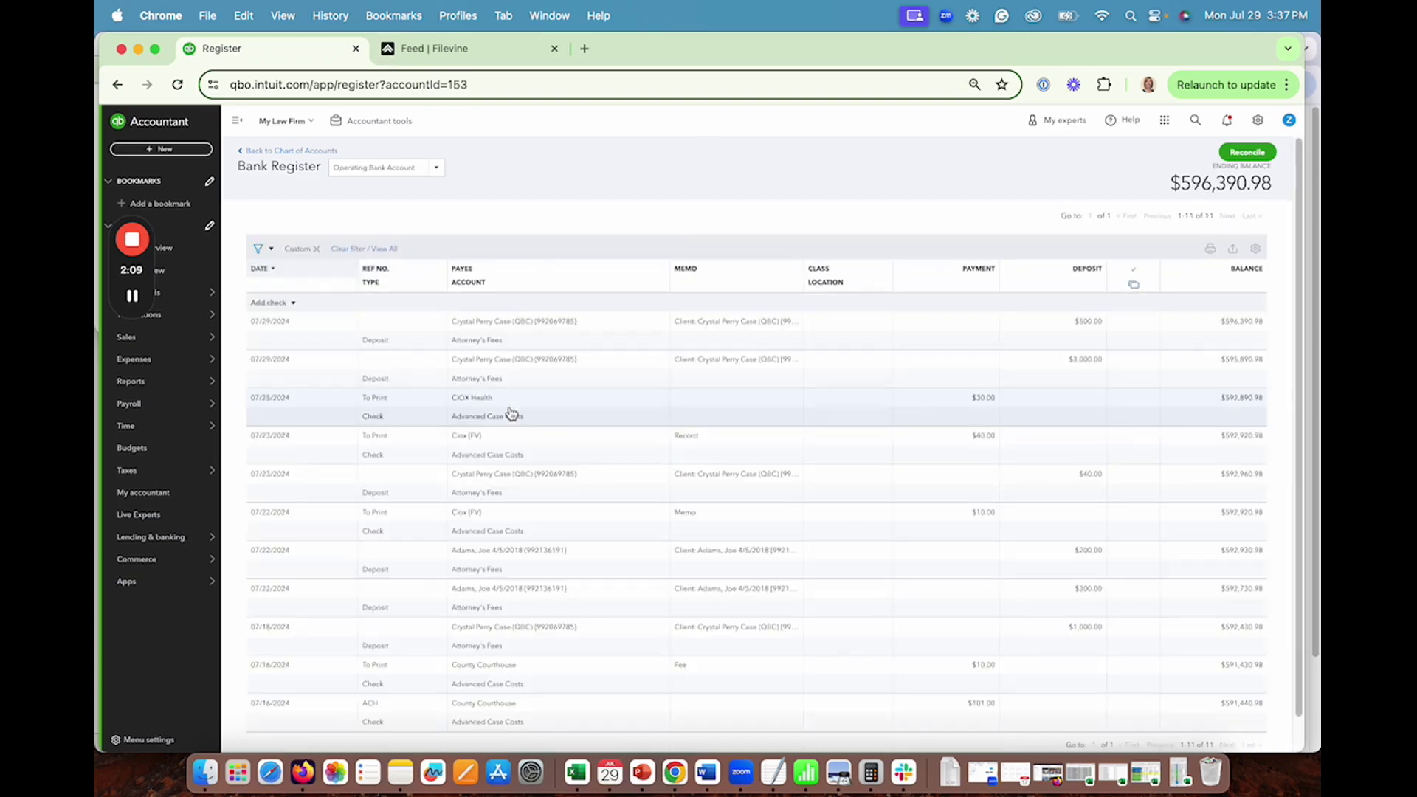
pyautogui.scroll(-1, 1301, 495)
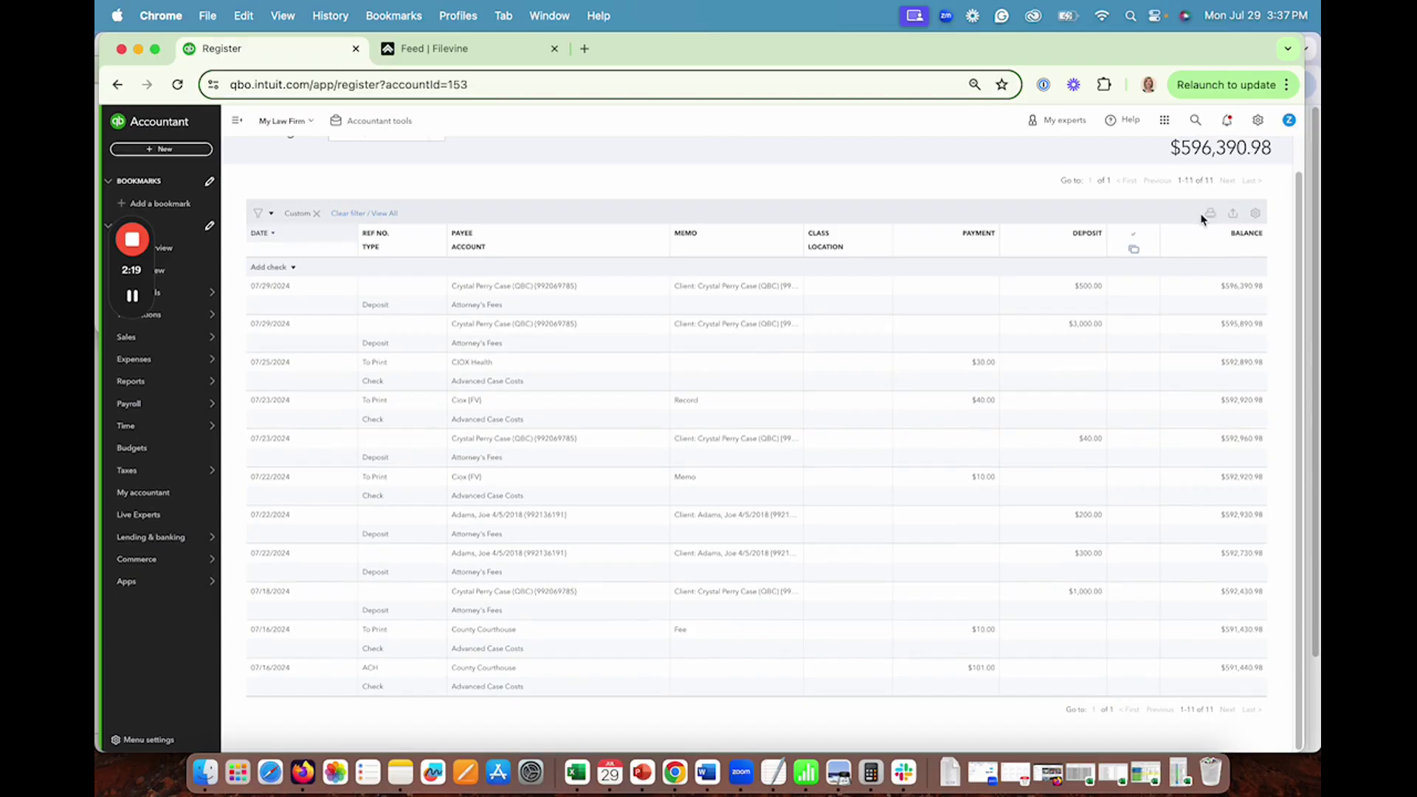
# - Filter the register to Not Reconciled transactions dated 01/01/2024–12/31/2024, giving 137 results
pyautogui.click(387, 214)
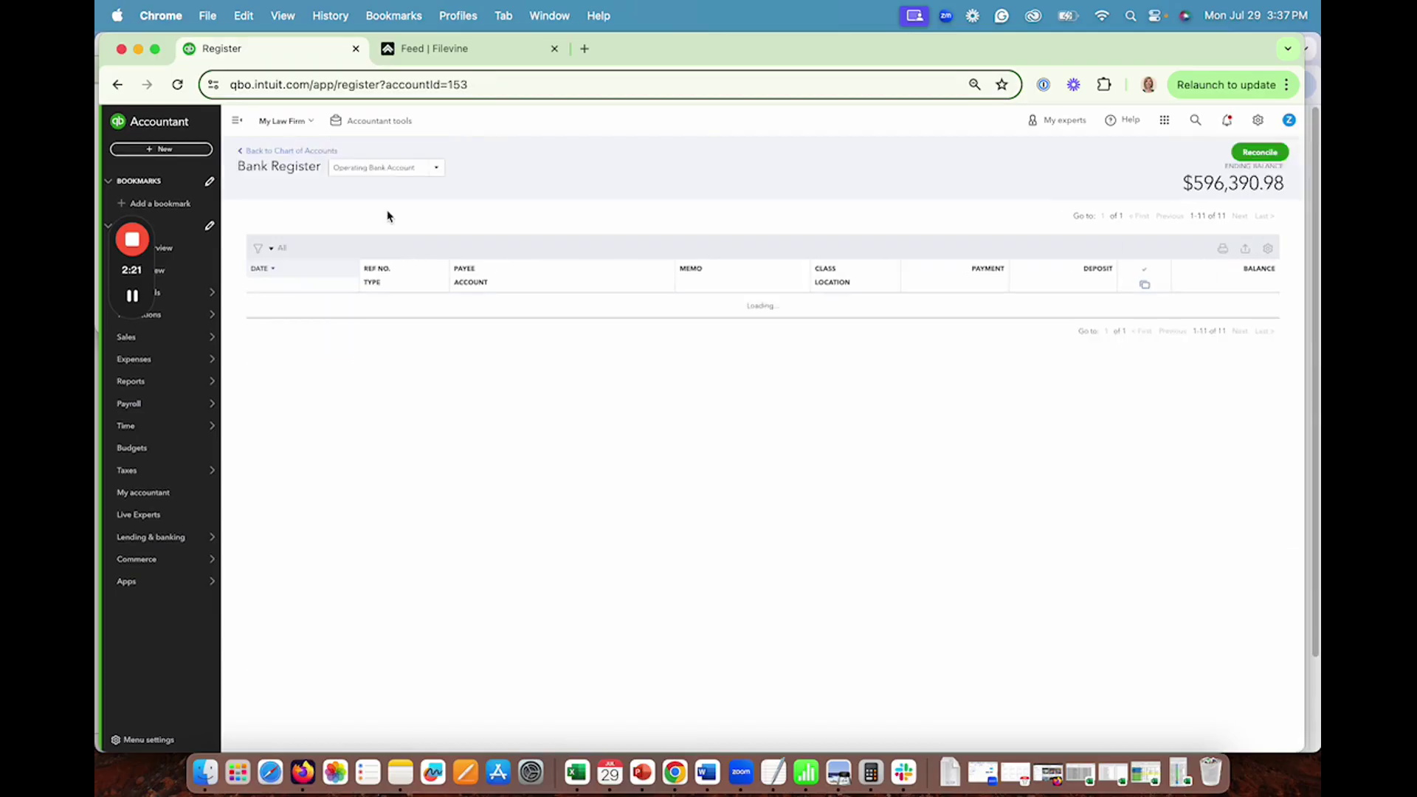
pyautogui.click(258, 256)
pyautogui.click(329, 340)
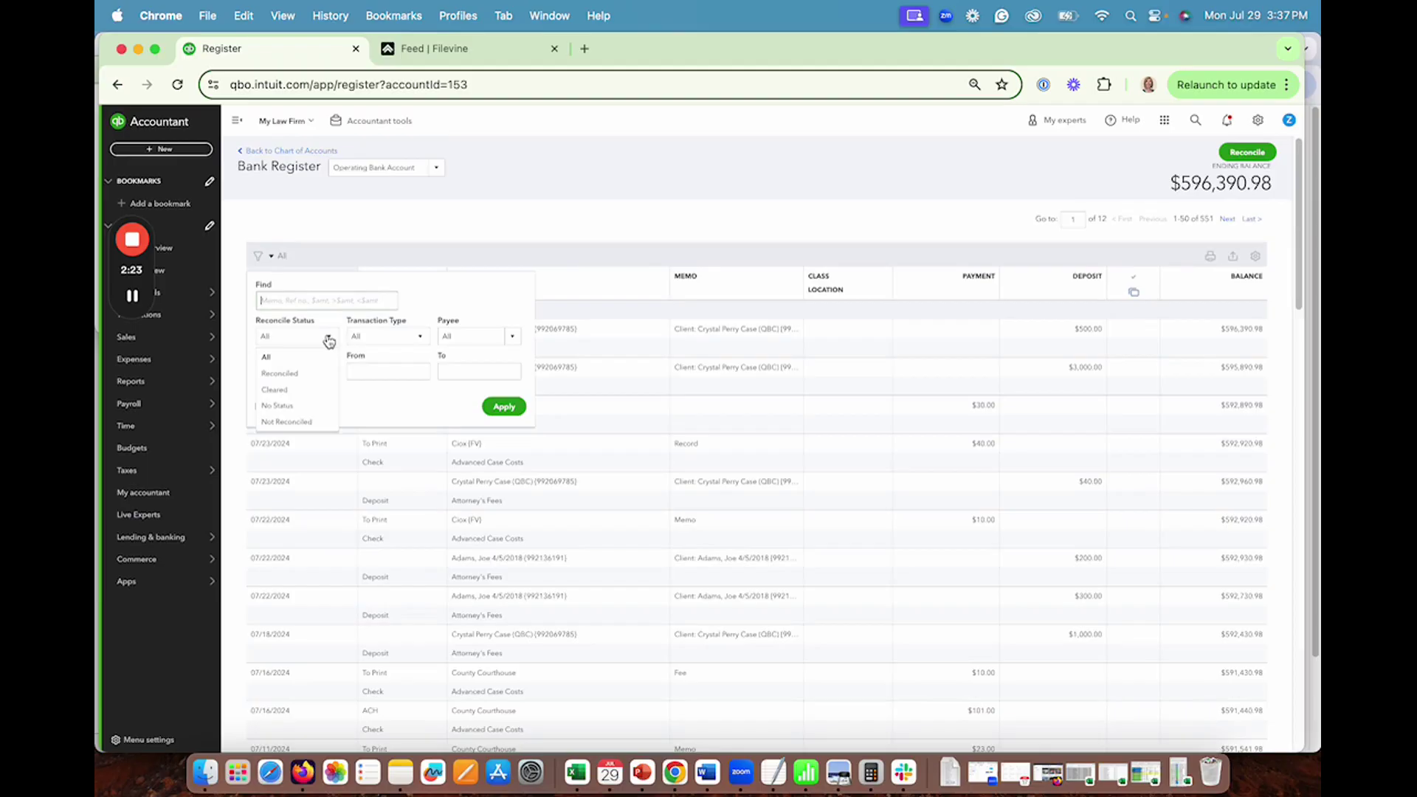
pyautogui.click(310, 422)
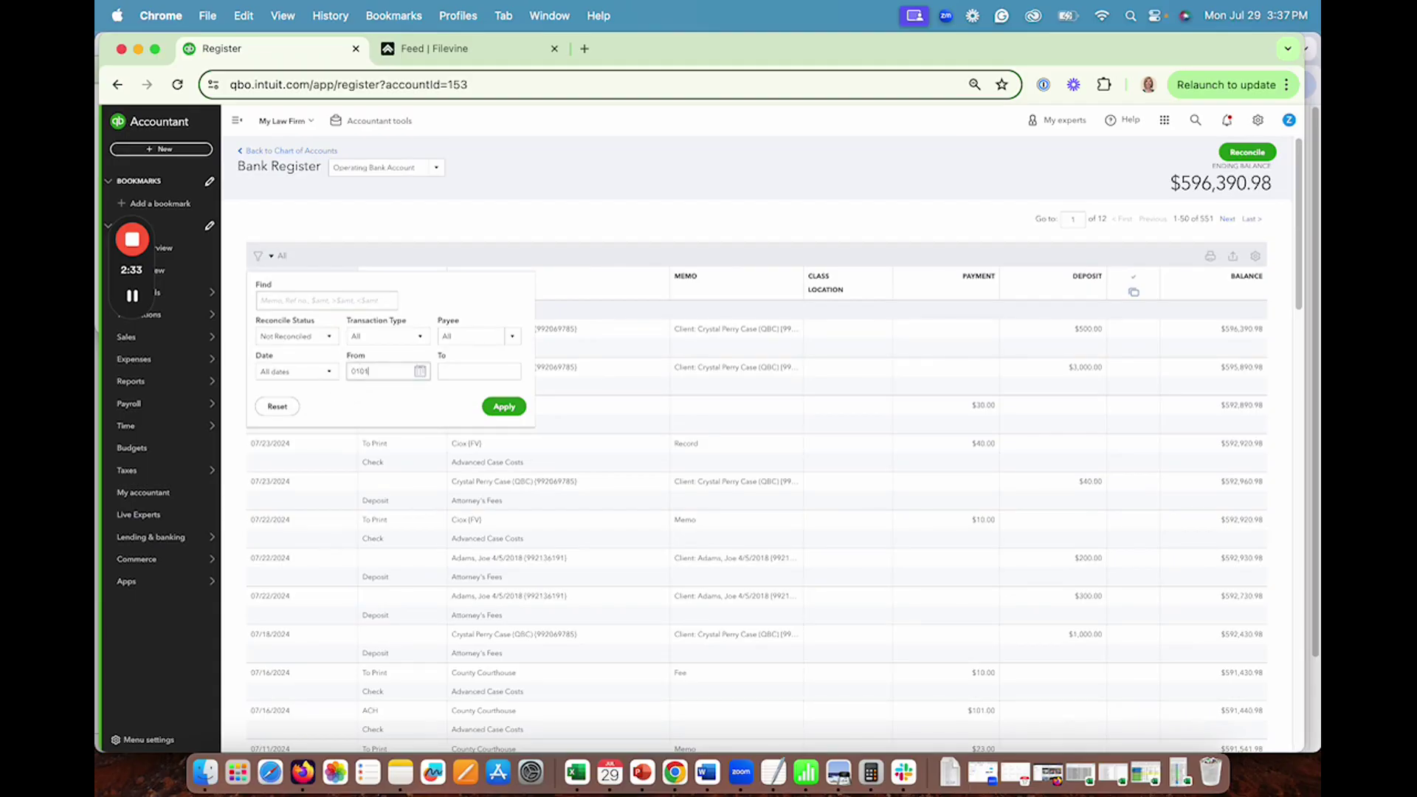
pyautogui.write('010124')
pyautogui.press('Tab')
pyautogui.write('123124')
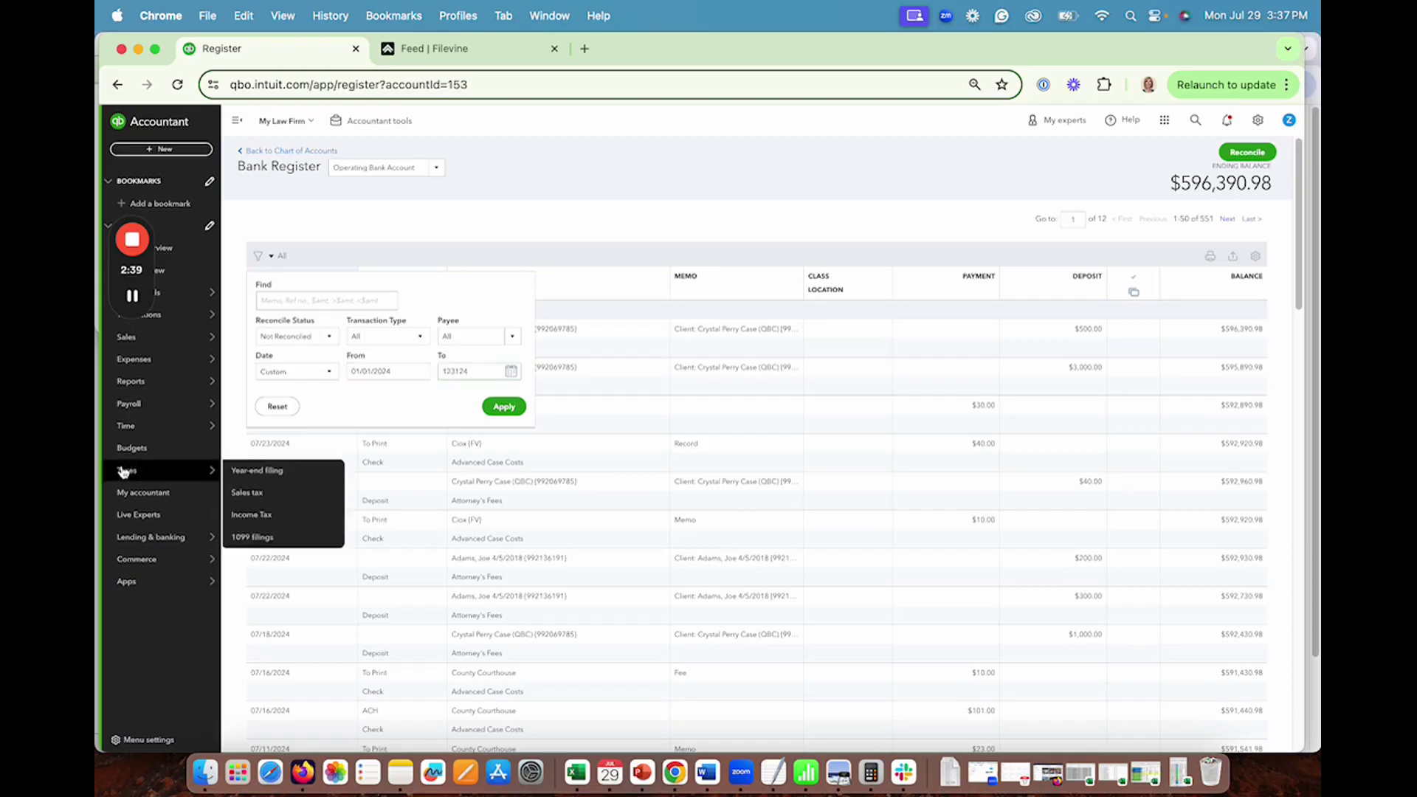
pyautogui.click(517, 411)
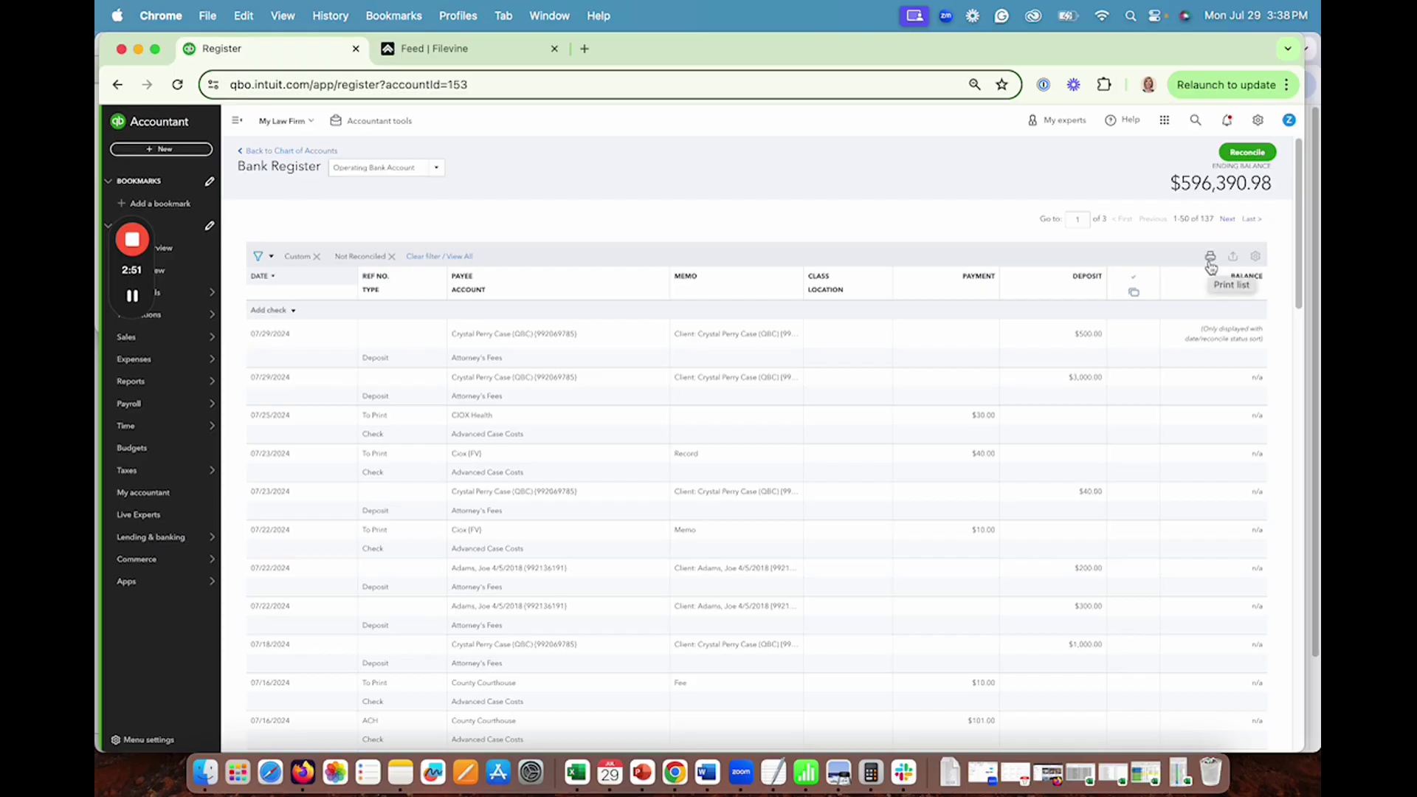
# - Clear the existing filters and apply the This month date range, leaving 17 transactions
pyautogui.click(457, 259)
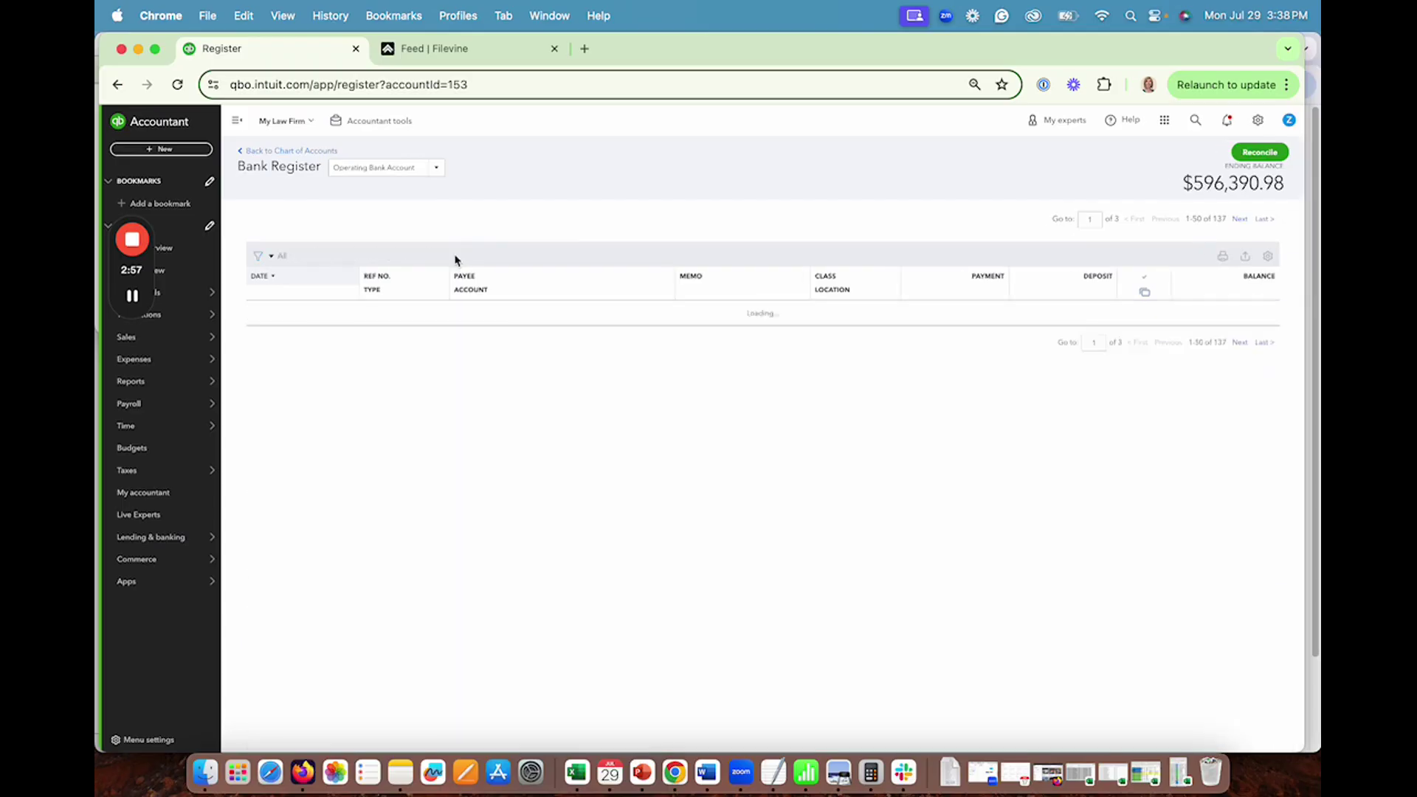
pyautogui.click(267, 257)
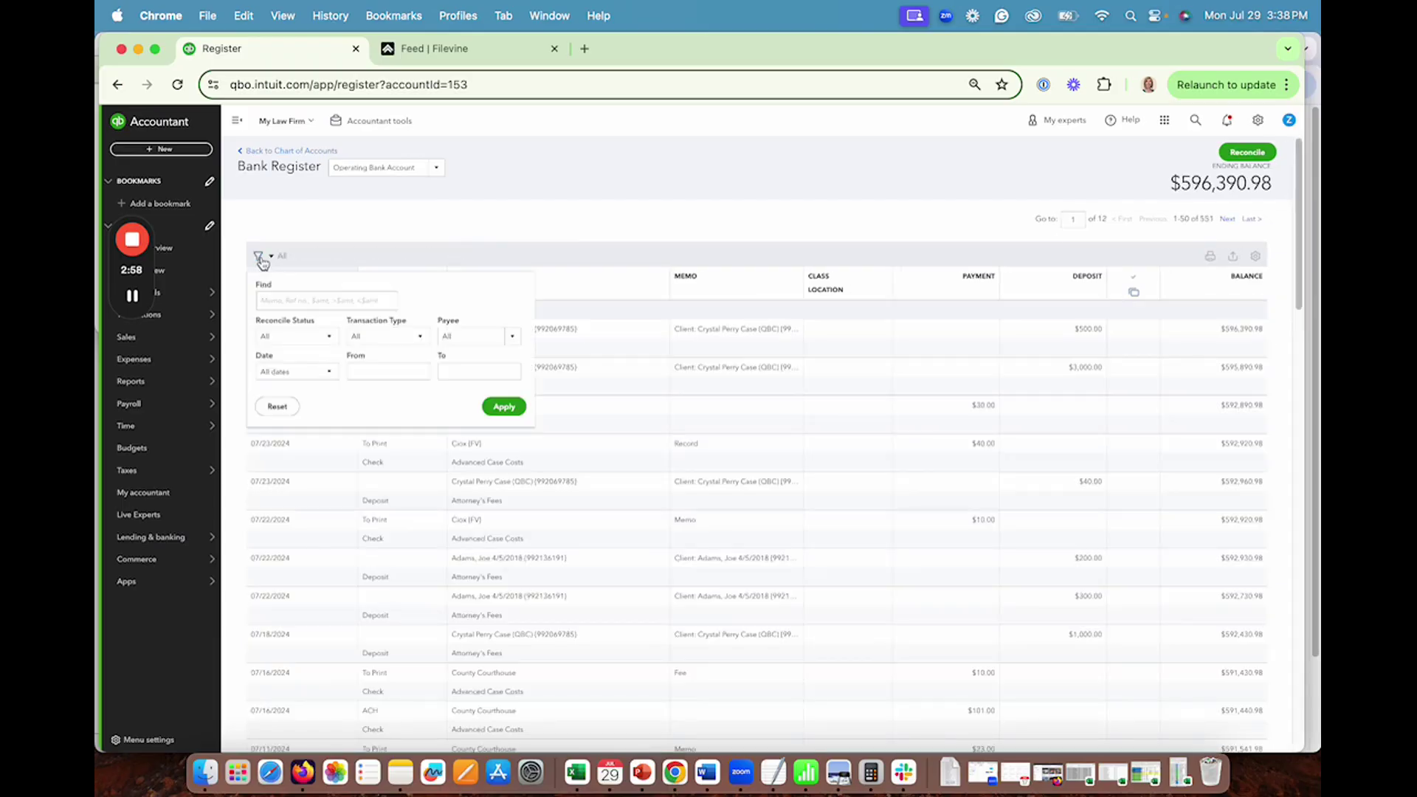
pyautogui.click(333, 375)
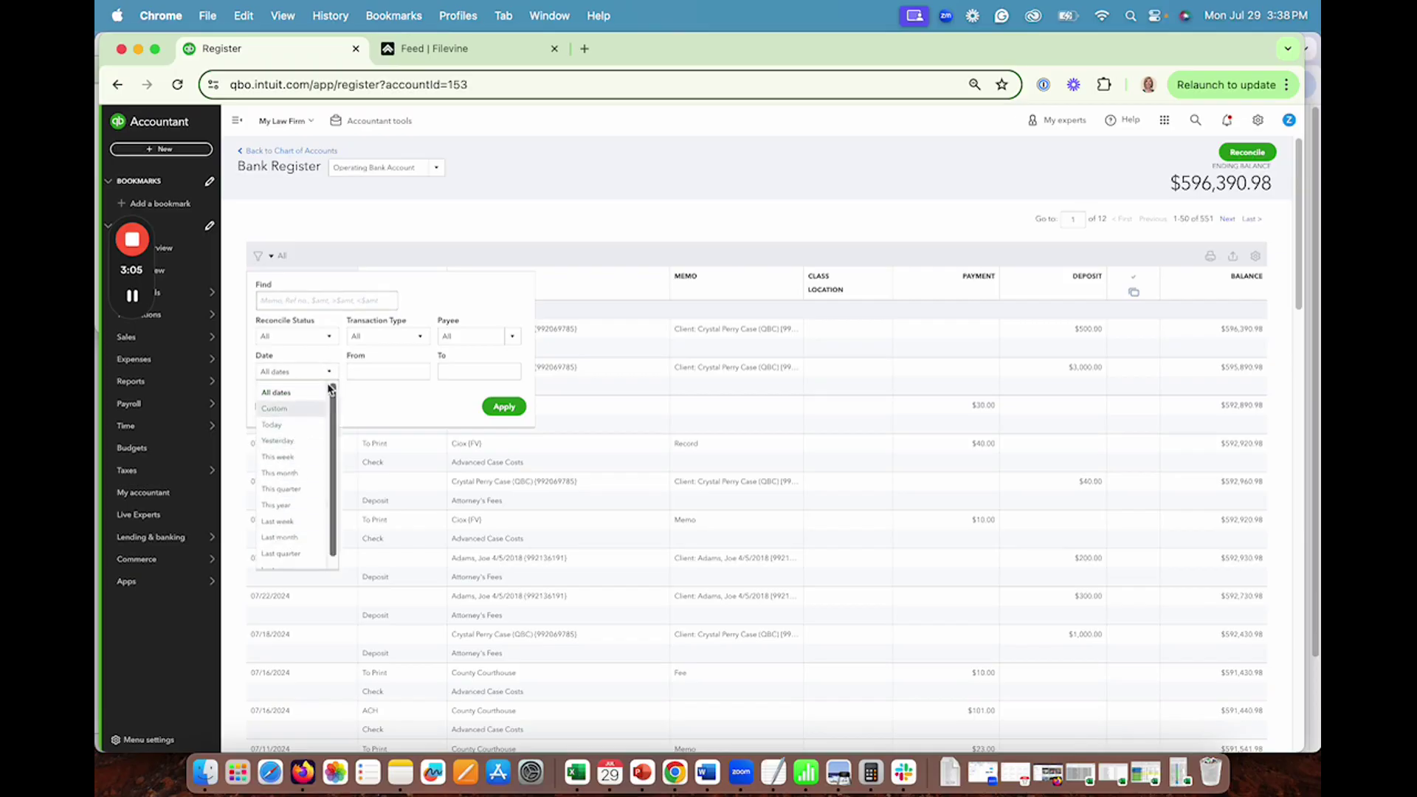
pyautogui.click(279, 472)
pyautogui.click(505, 406)
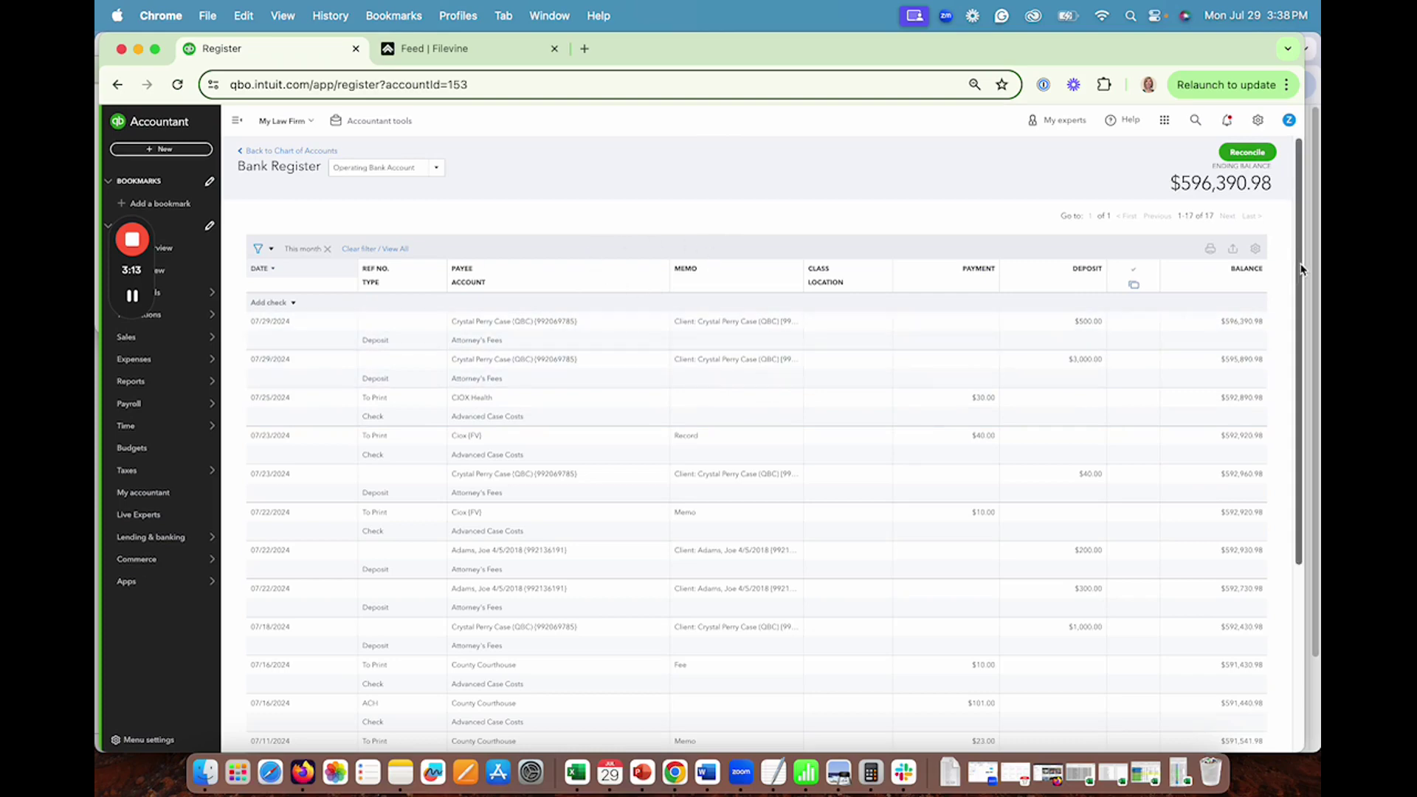
pyautogui.moveTo(1300, 266); pyautogui.dragTo(1262, 313)
pyautogui.scroll(2, 1263, 312)
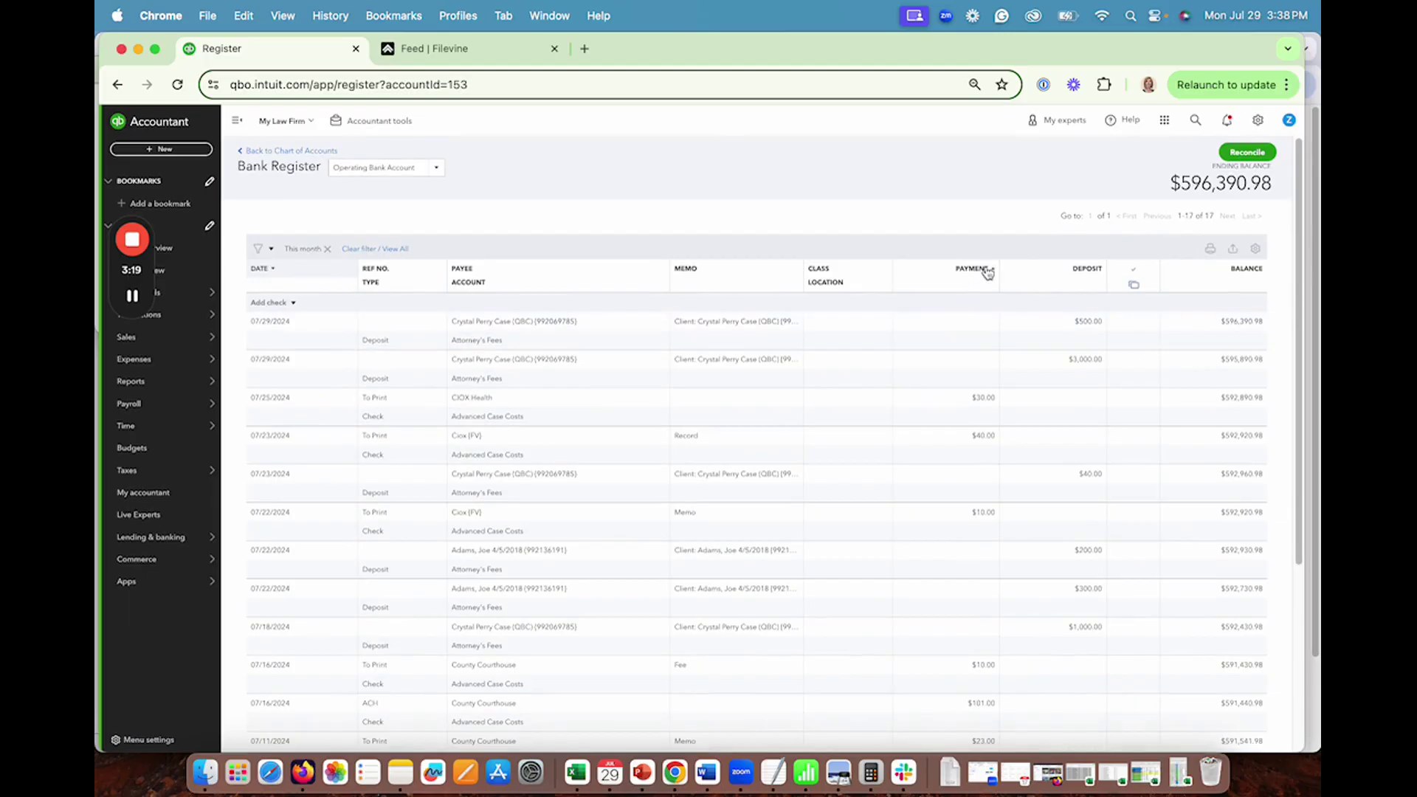
# - Sort this month's transactions by Payment, largest first, so the $400.00 filing fee leads
pyautogui.click(973, 271)
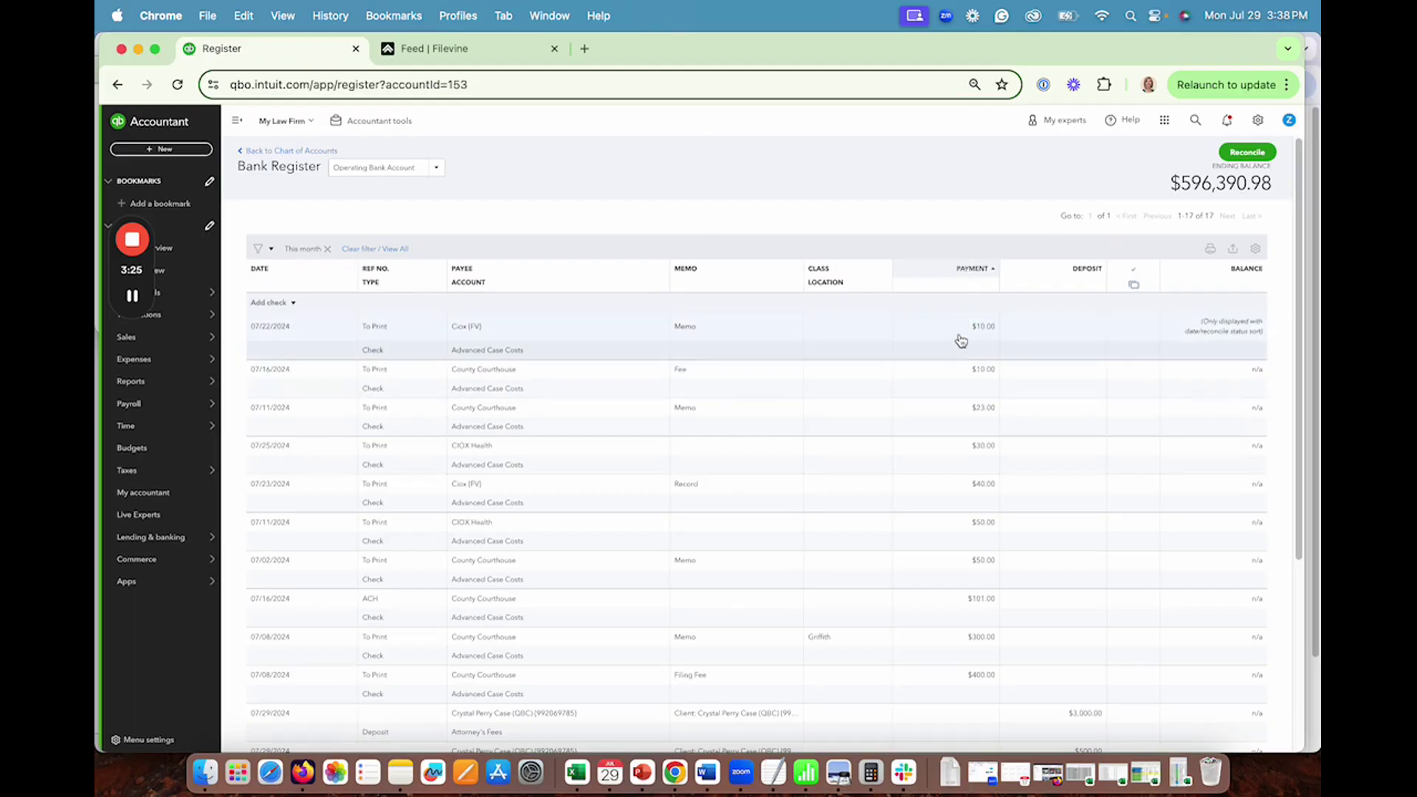
pyautogui.click(969, 272)
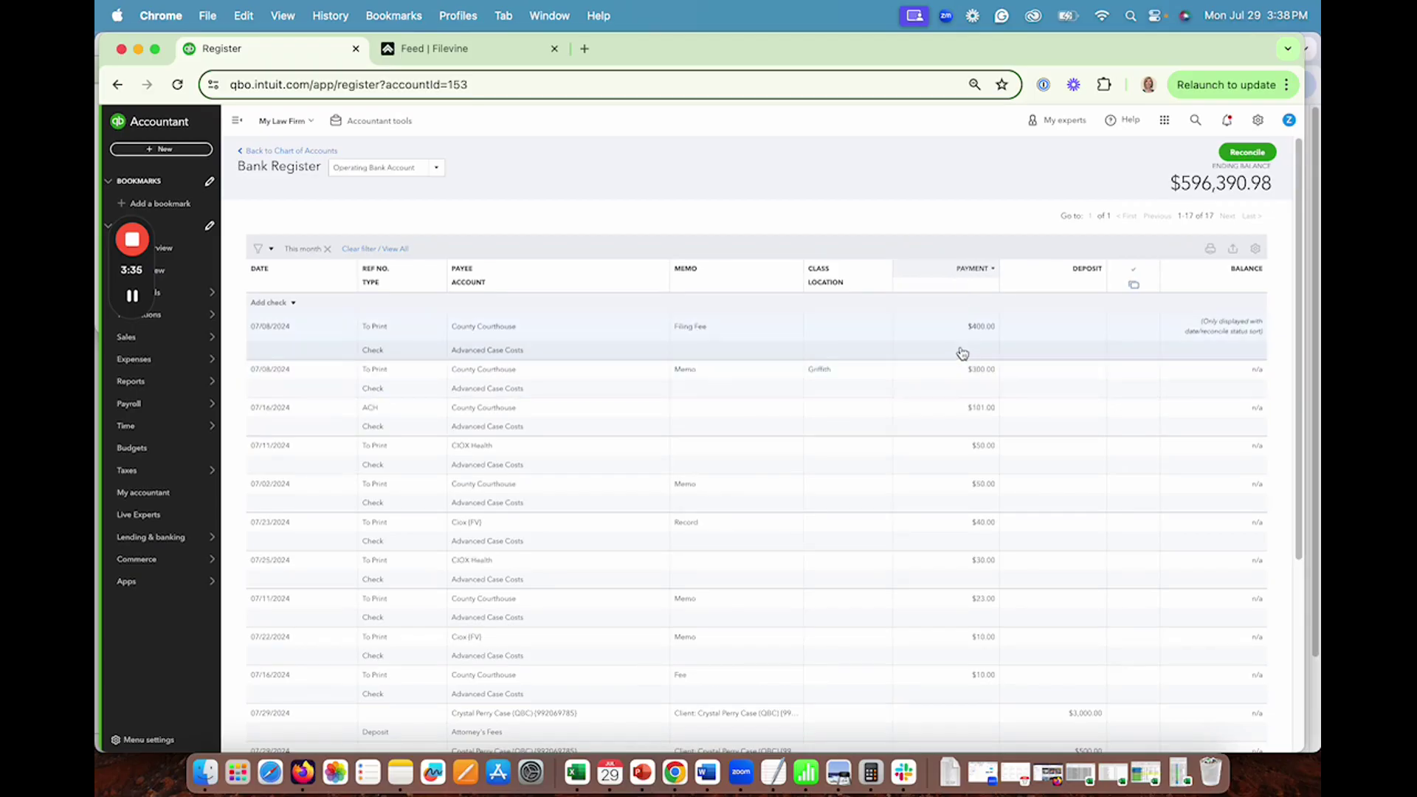
pyautogui.moveTo(967, 394); pyautogui.dragTo(967, 423)
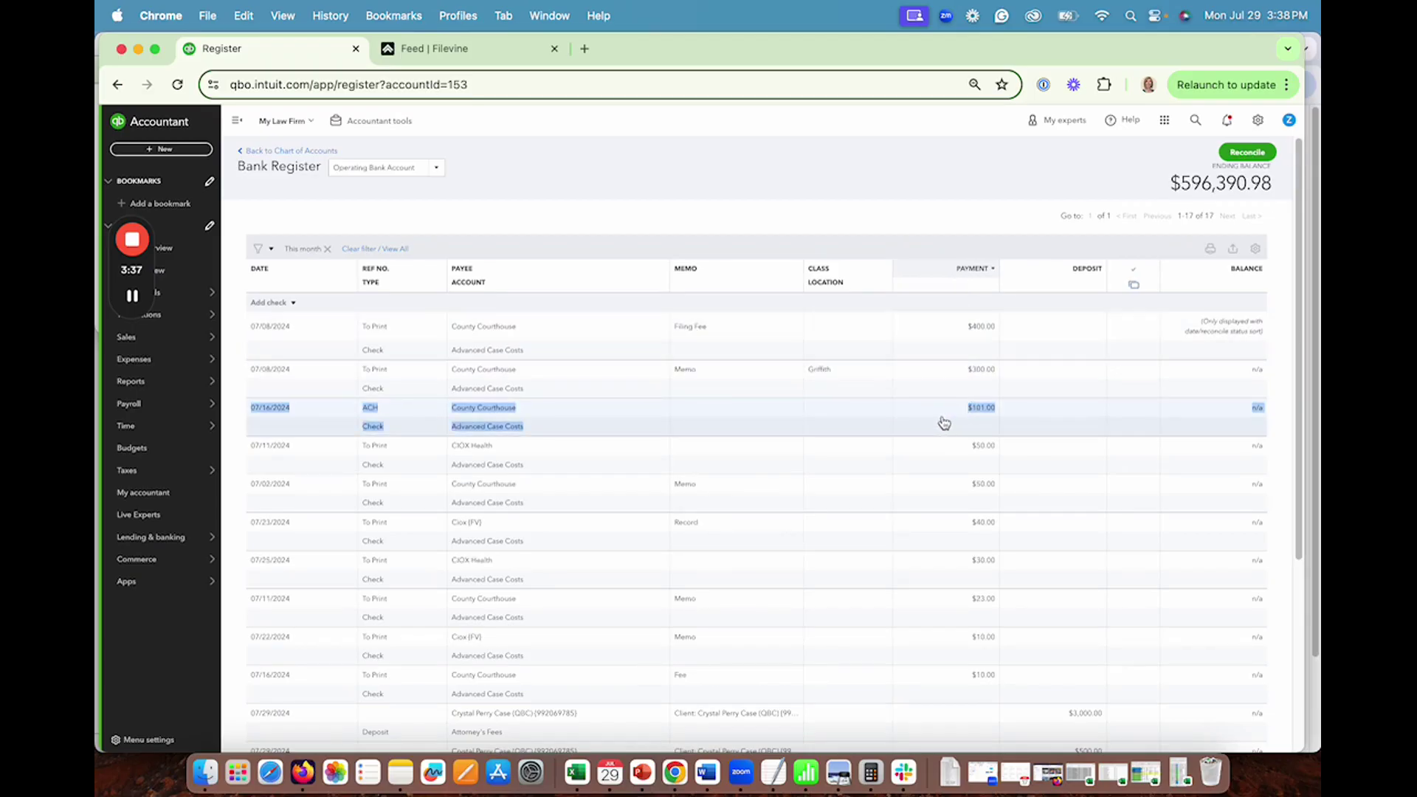
pyautogui.click(945, 423)
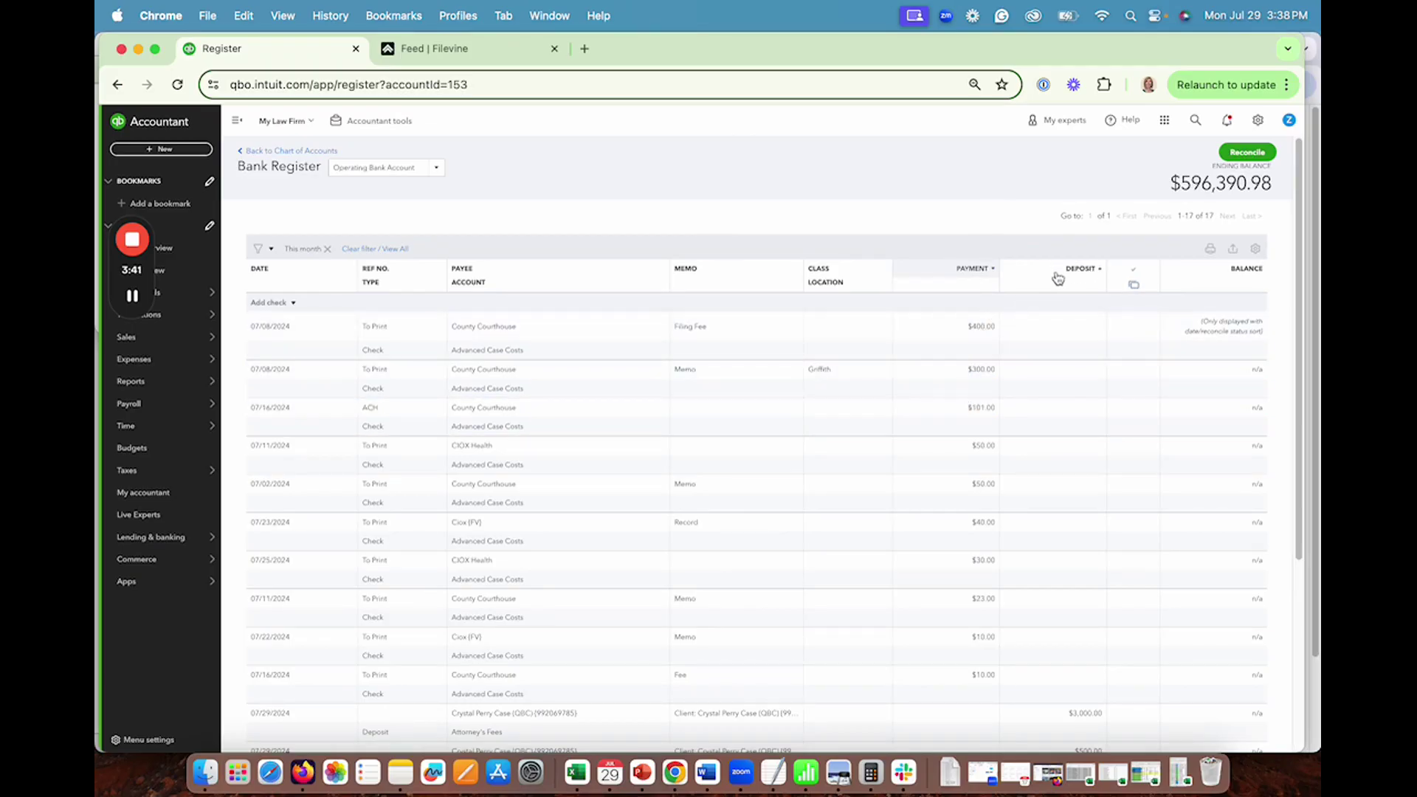
# - Replace the This month filter with a Find search for 10.00, leaving nine $10.00 transactions
pyautogui.click(372, 249)
pyautogui.click(259, 257)
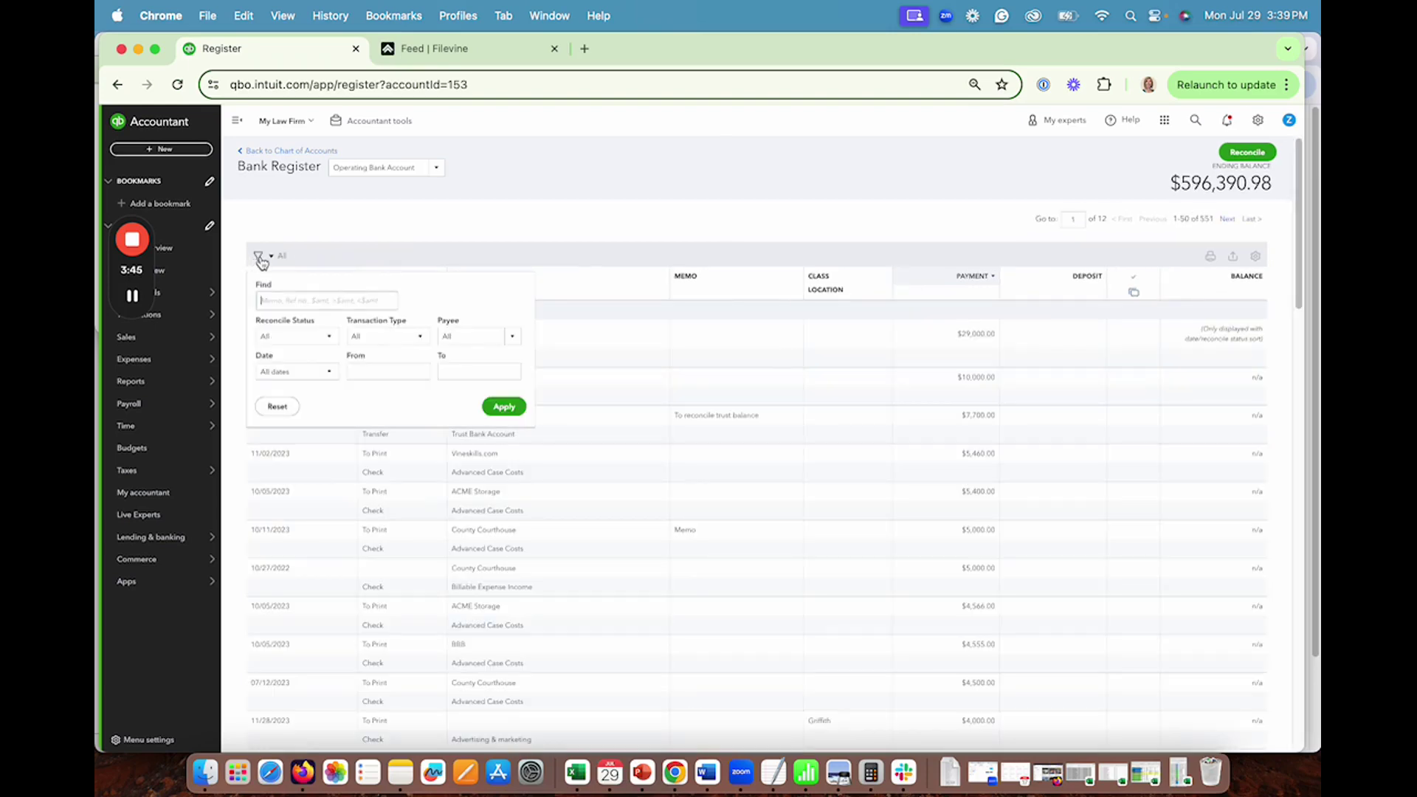
pyautogui.click(271, 300)
pyautogui.write('10.00')
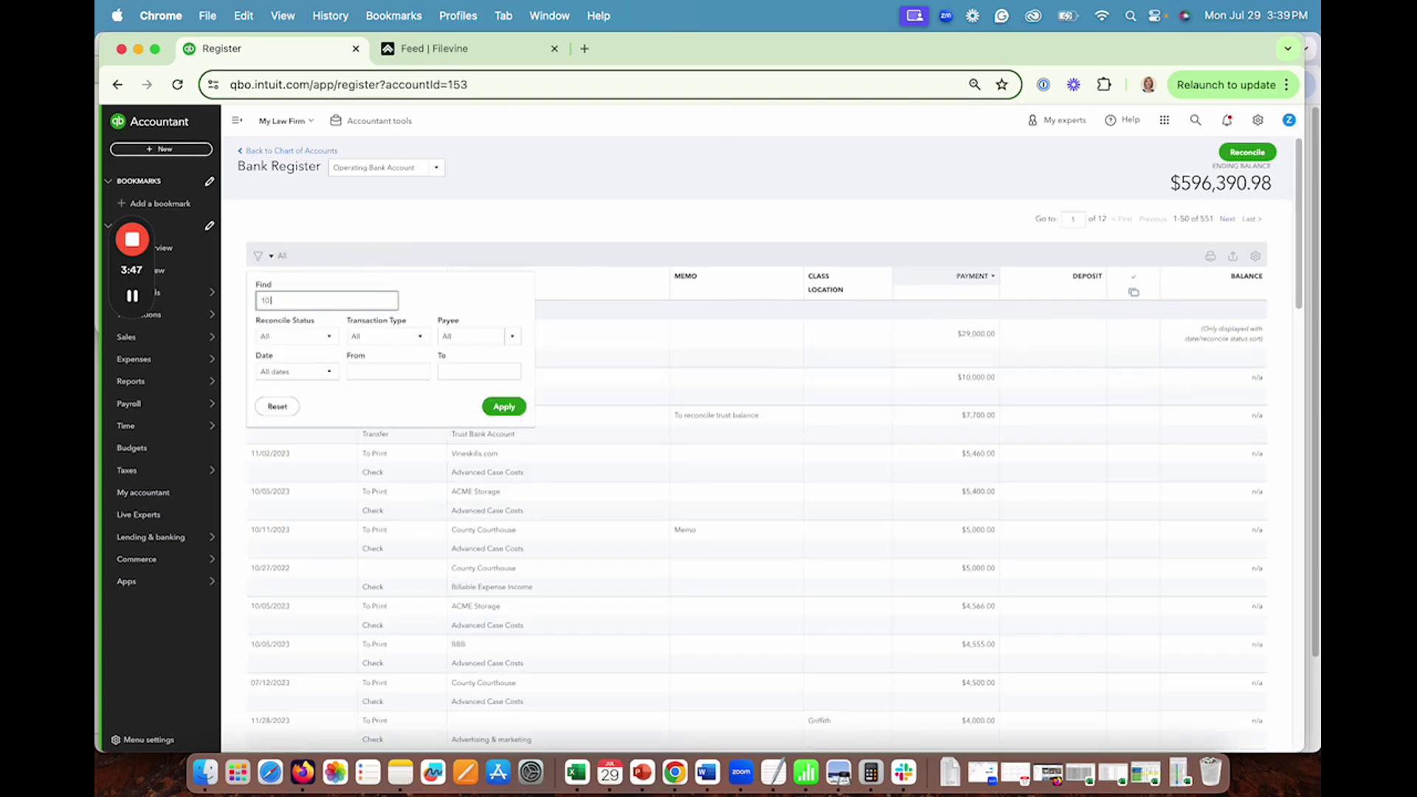
pyautogui.click(493, 407)
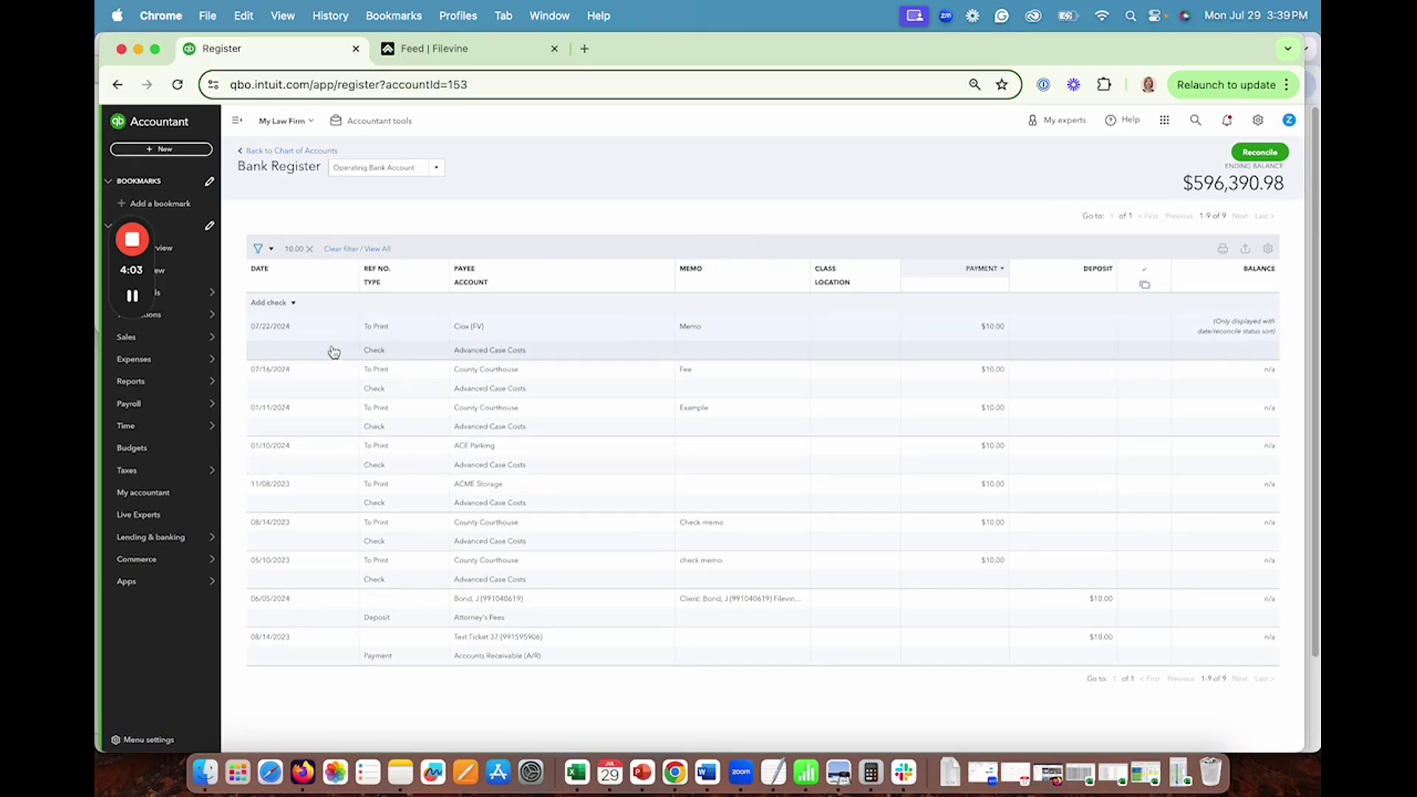
# - Edit the 07/22/2024 Ciox (FV) $10.00 check inline, change its cleared status to R, and save
pyautogui.click(519, 347)
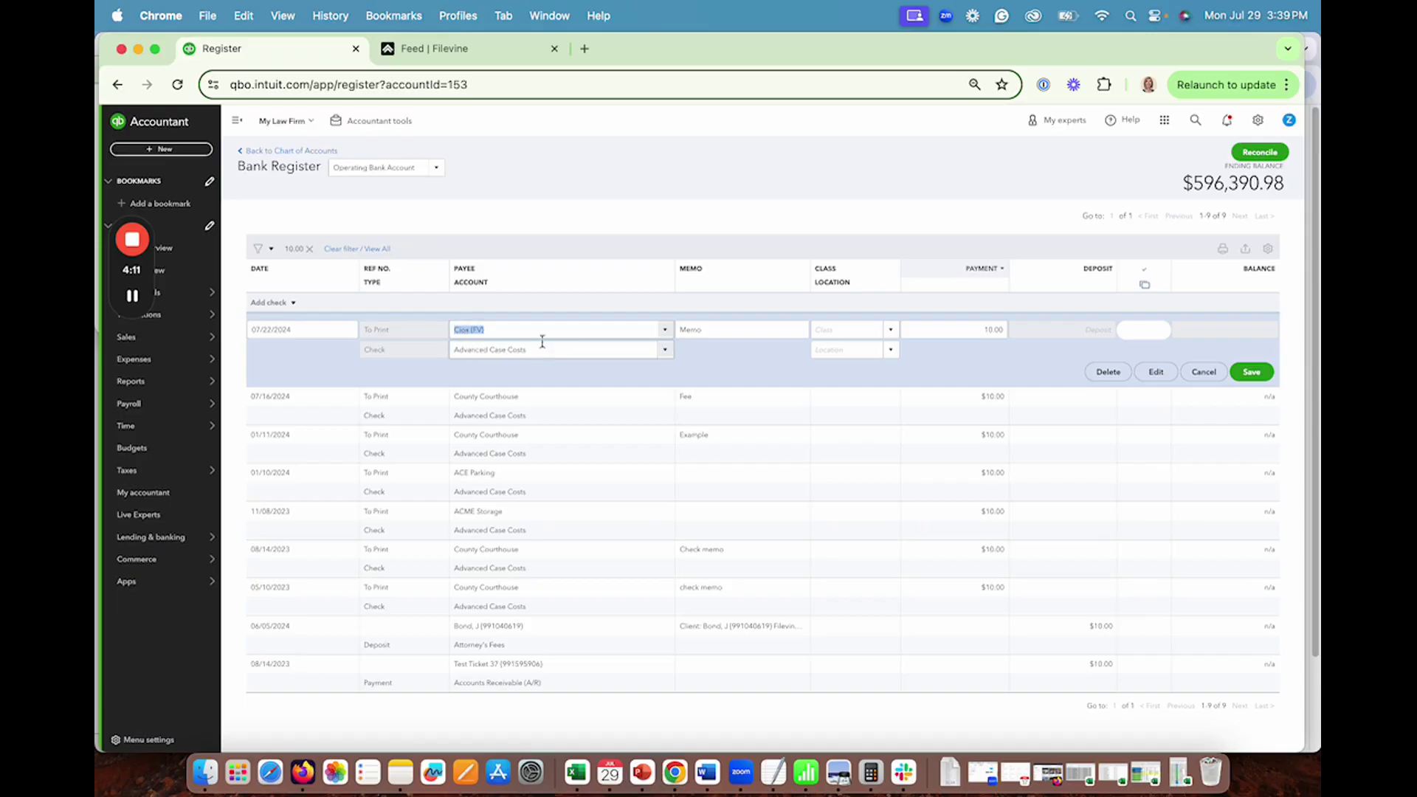
pyautogui.click(667, 351)
pyautogui.click(667, 351)
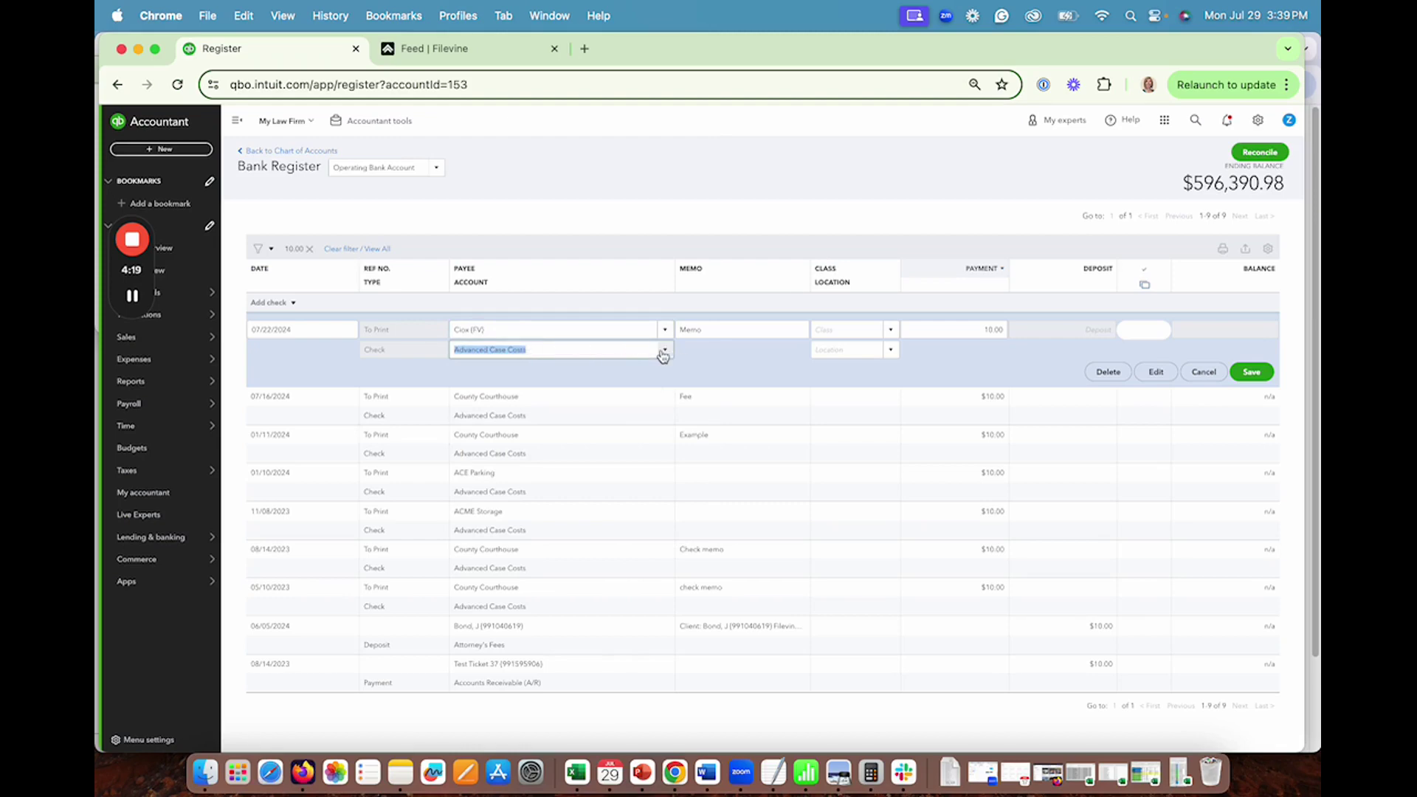
pyautogui.click(695, 330)
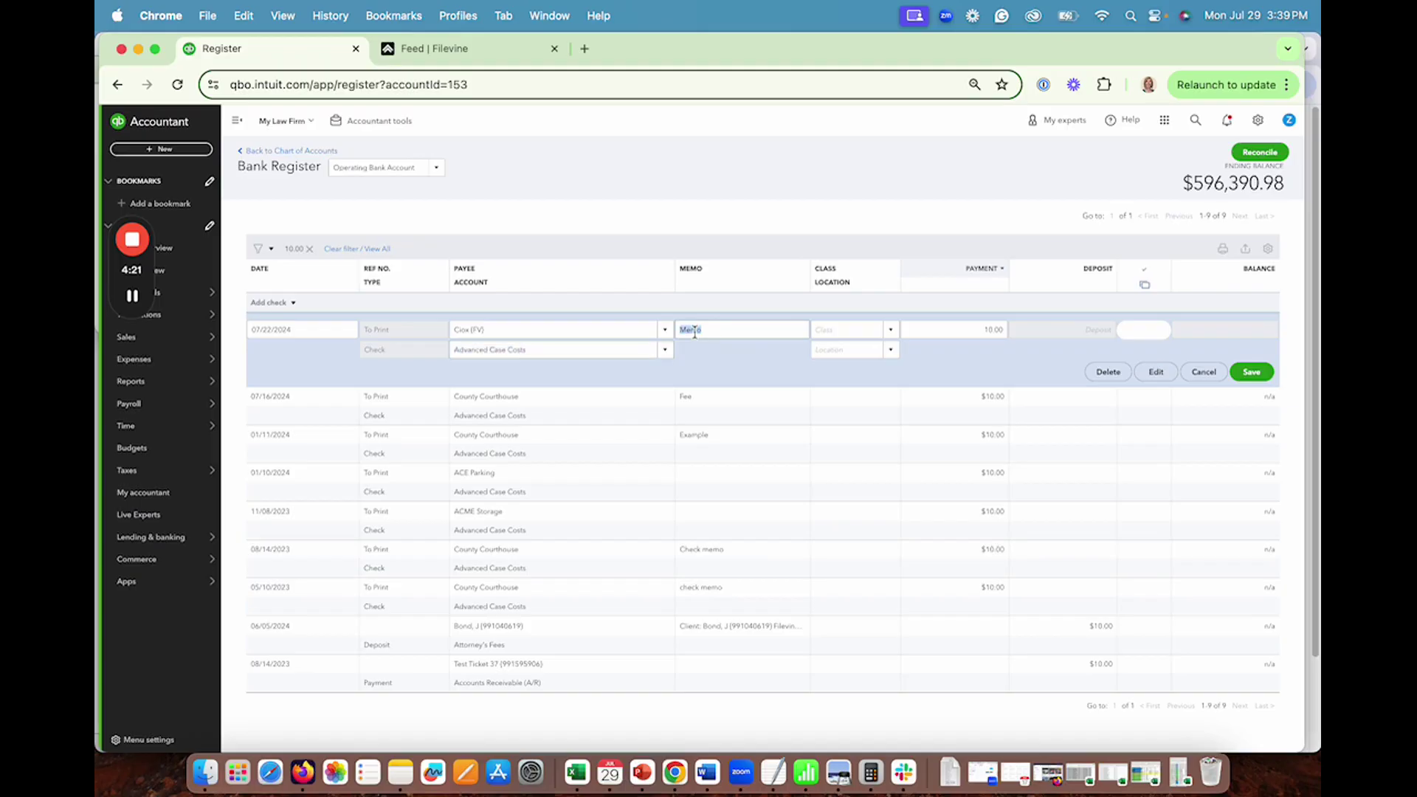
pyautogui.click(1149, 331)
pyautogui.click(1255, 372)
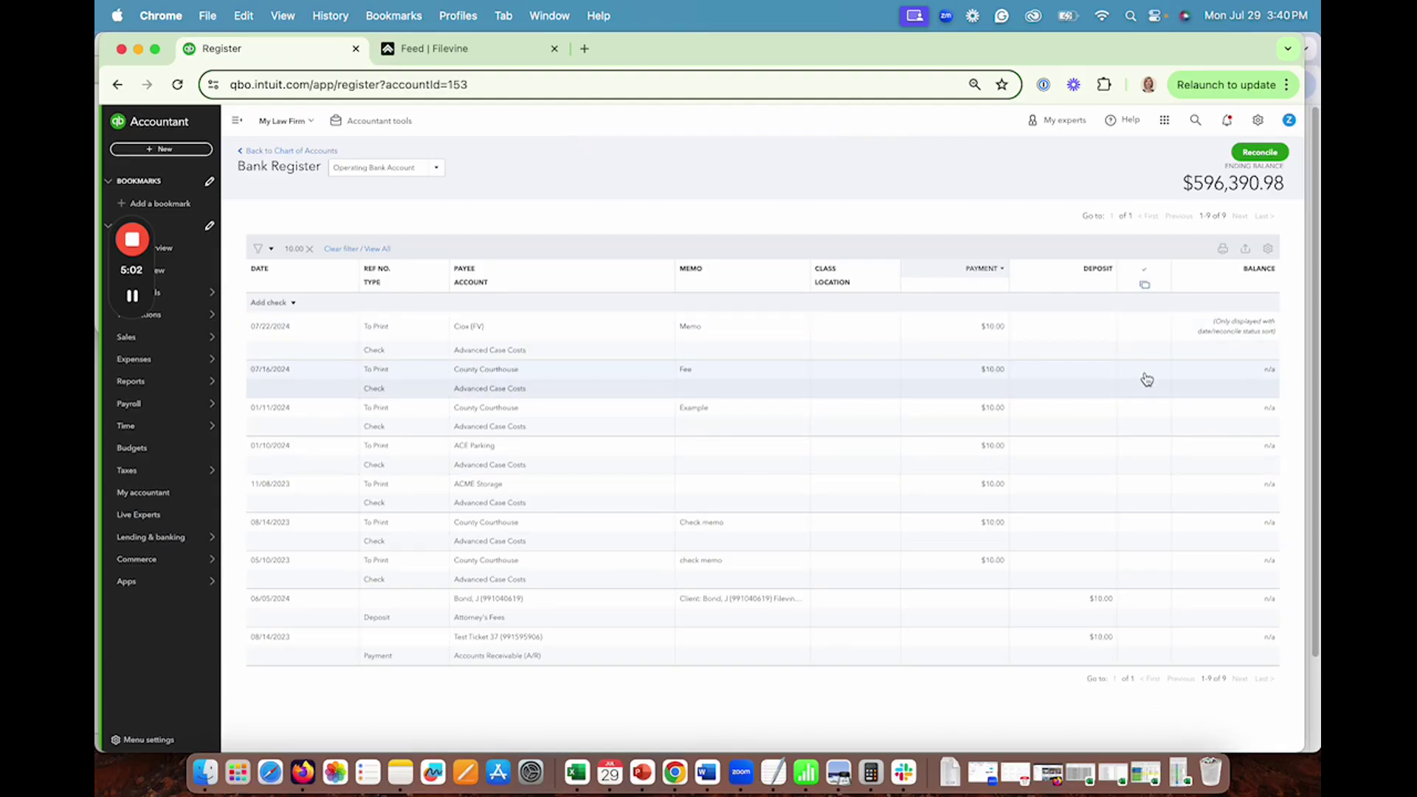
# - Clear the 10.00 filter and sort all 551 transactions by date, newest (07/29/2024) first
pyautogui.click(347, 250)
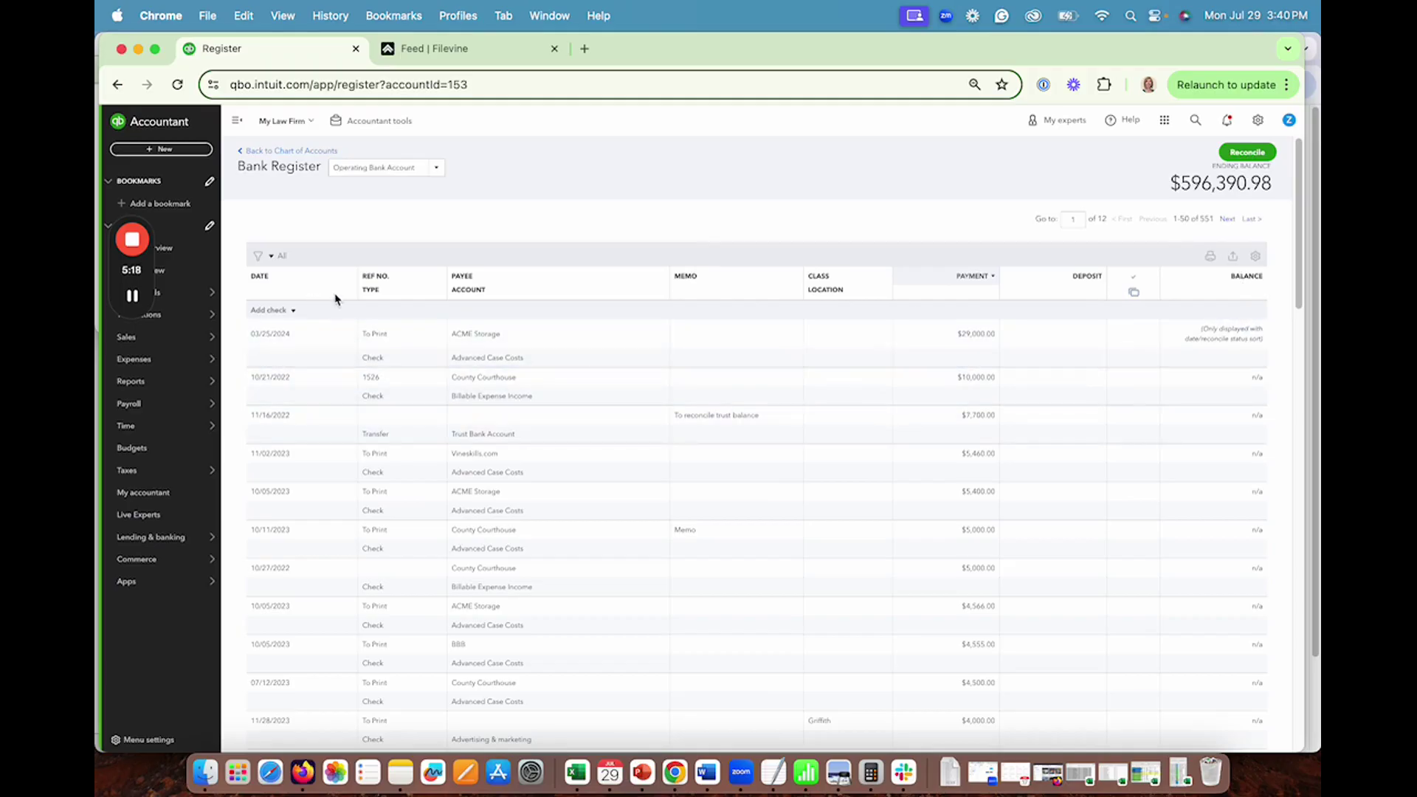
pyautogui.click(260, 279)
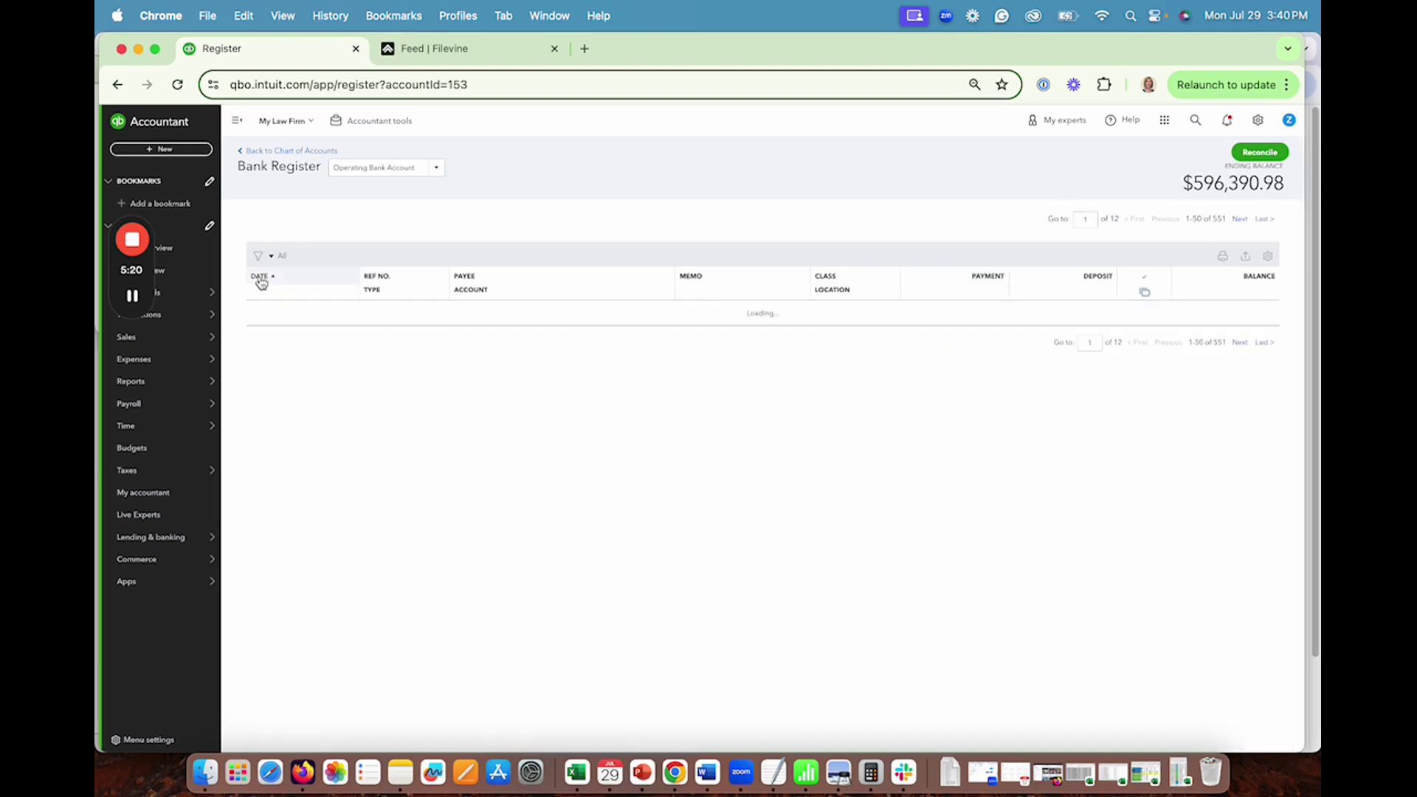
pyautogui.click(261, 279)
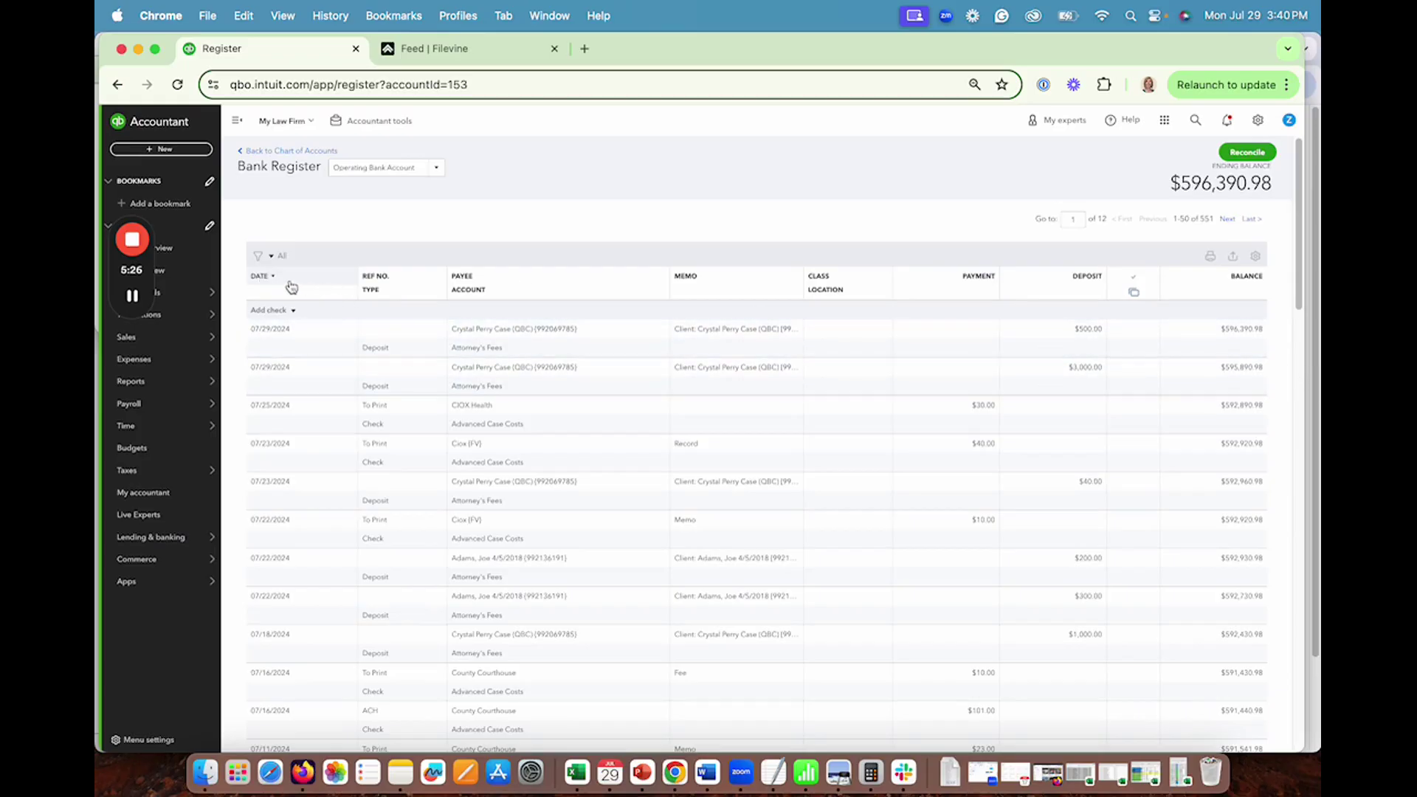
pyautogui.click(263, 279)
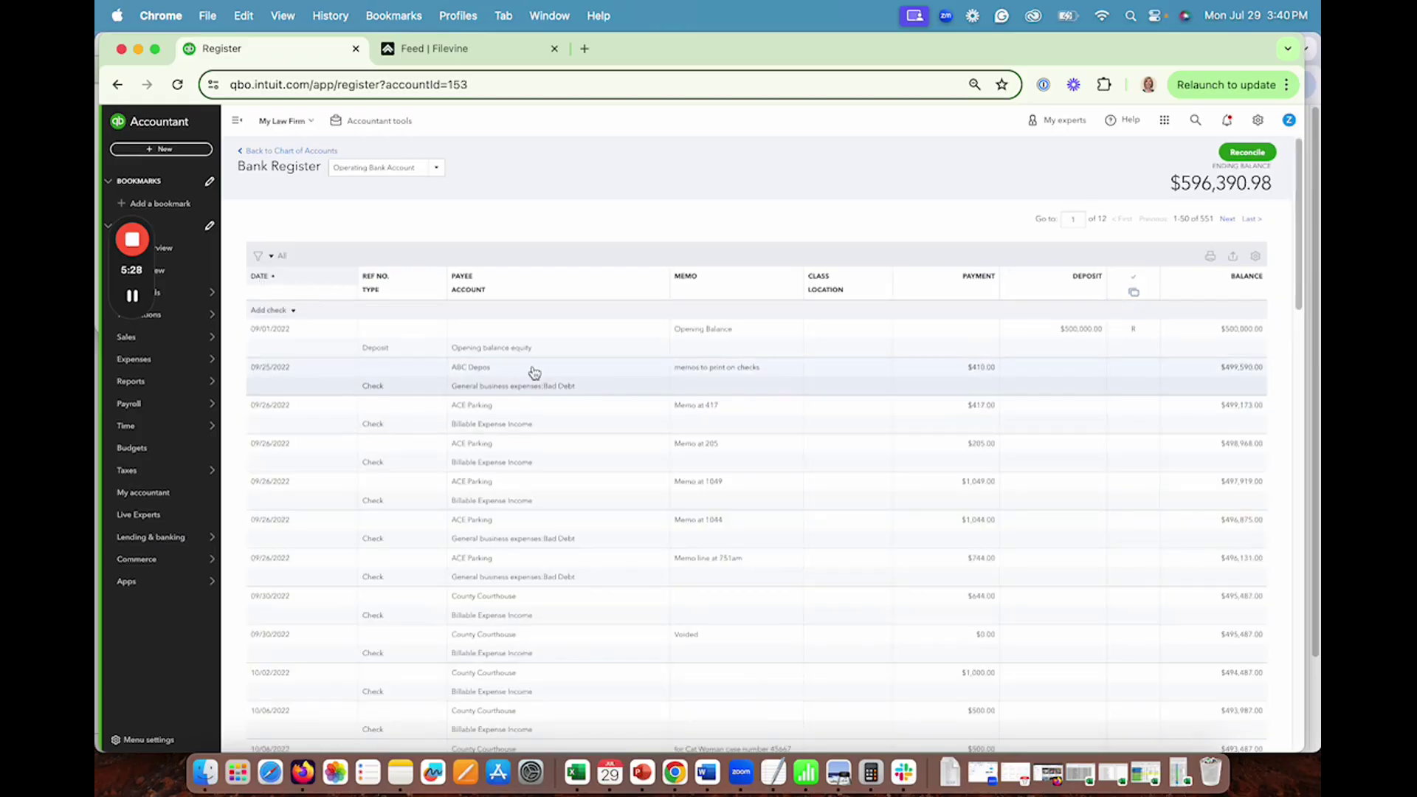
pyautogui.click(264, 282)
pyautogui.click(490, 288)
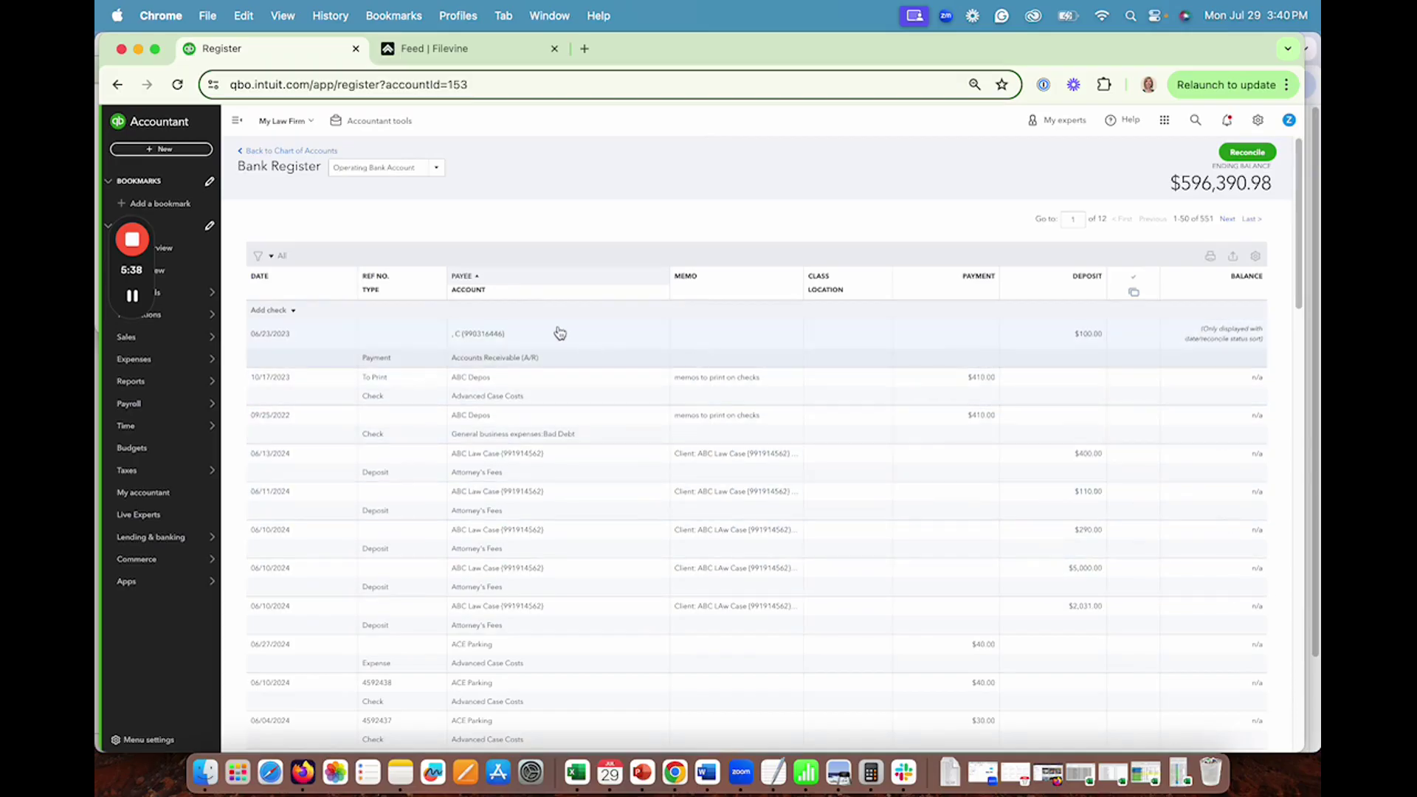
pyautogui.click(268, 279)
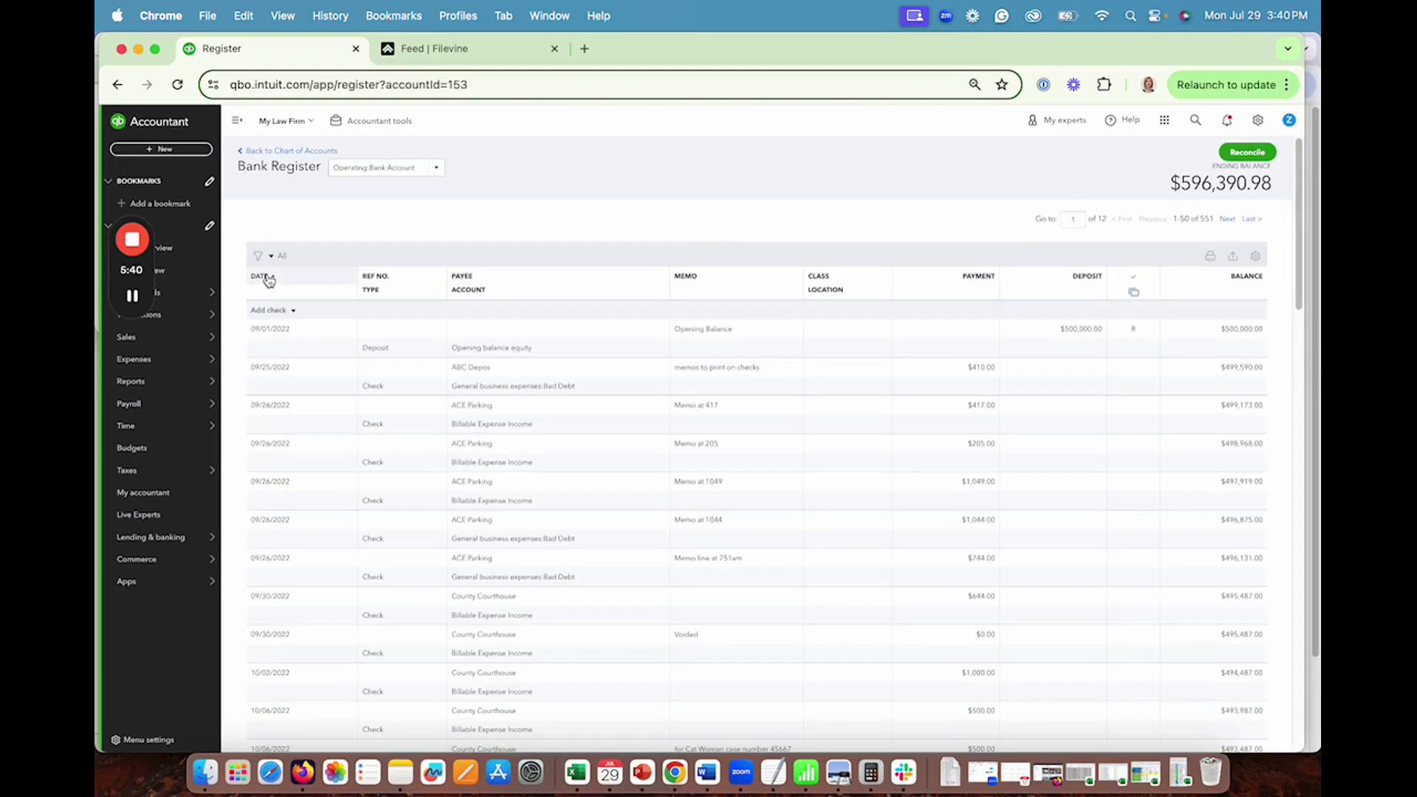
pyautogui.click(268, 278)
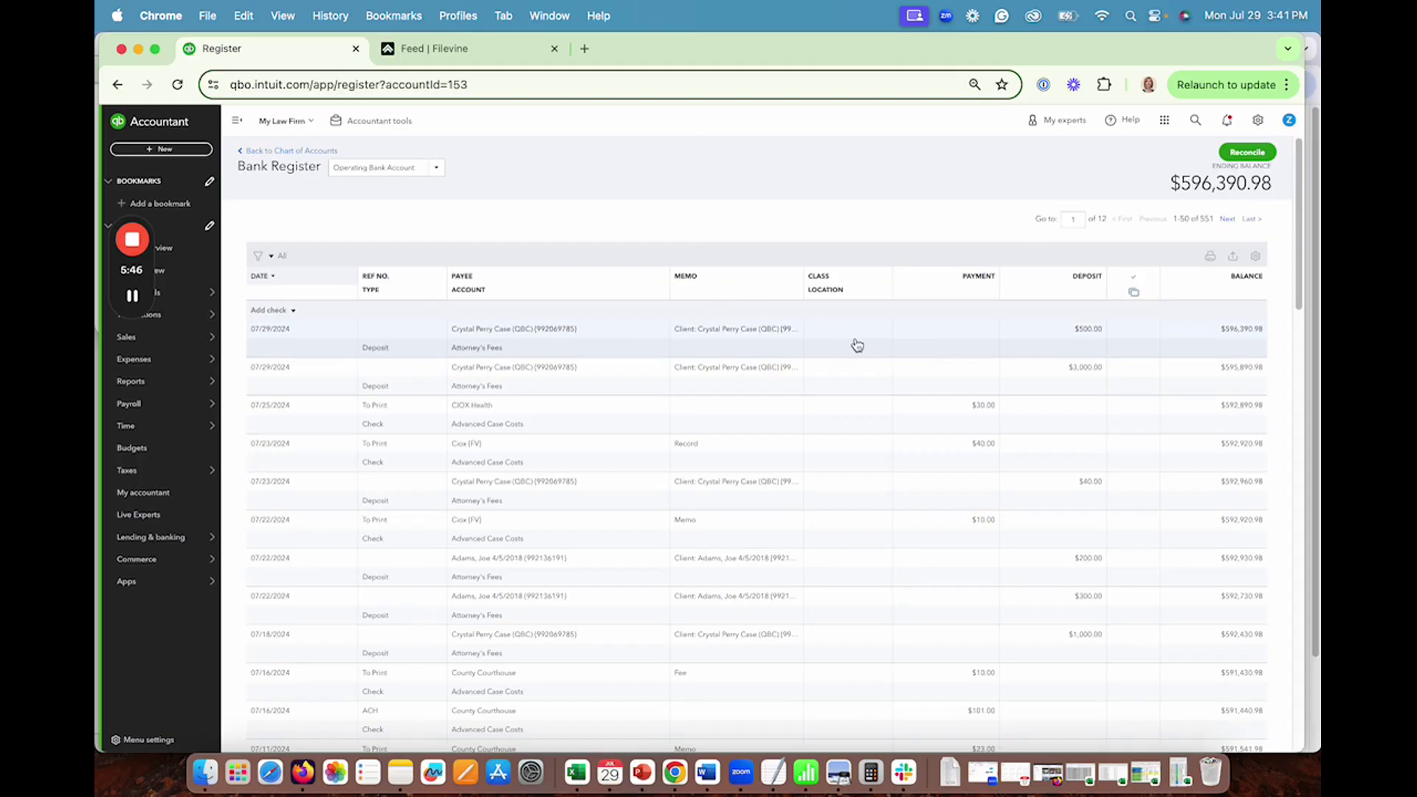
# - Review the 07/29/2024 $500.00 Attorney's Fees deposit in its Bank Deposit form, then reopen it inline
pyautogui.click(821, 346)
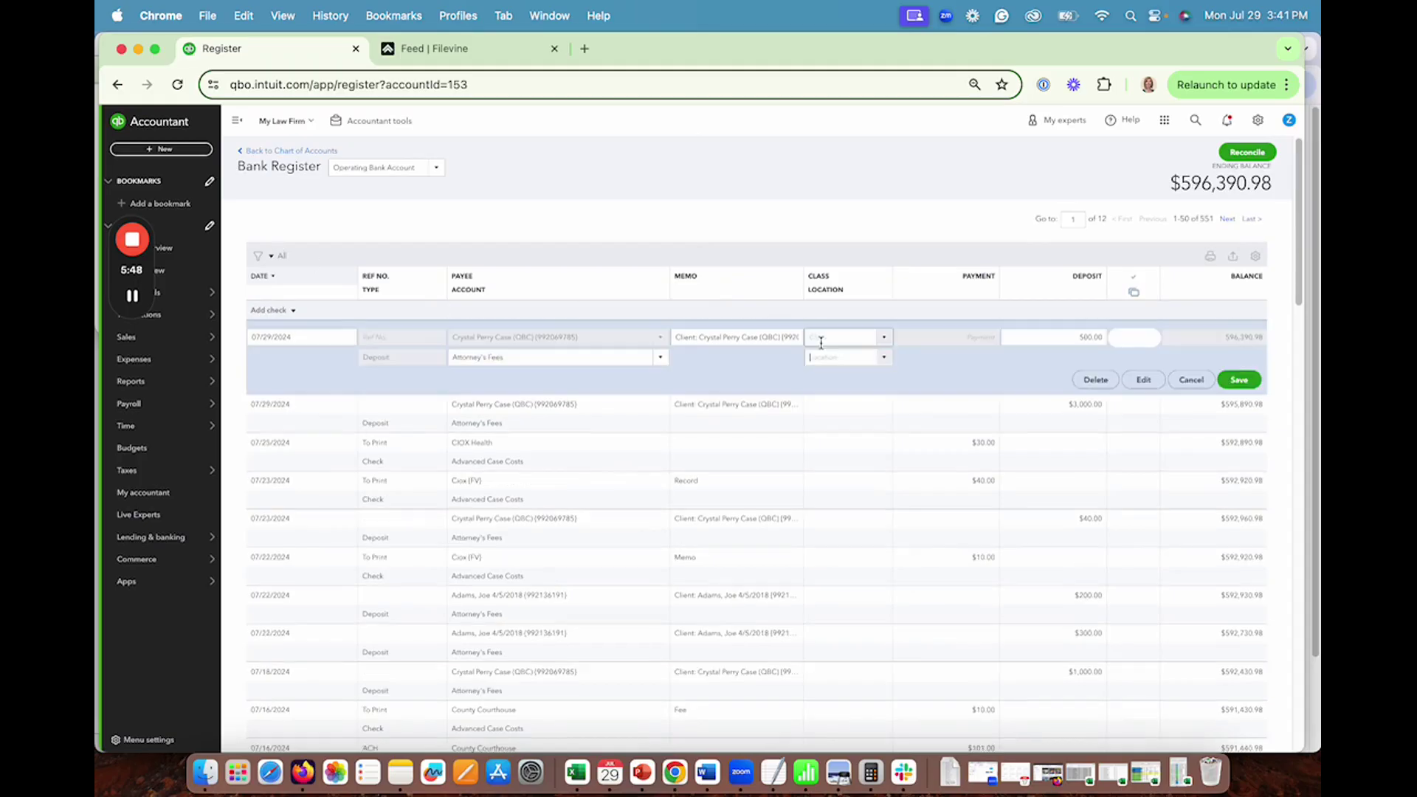
pyautogui.click(1143, 381)
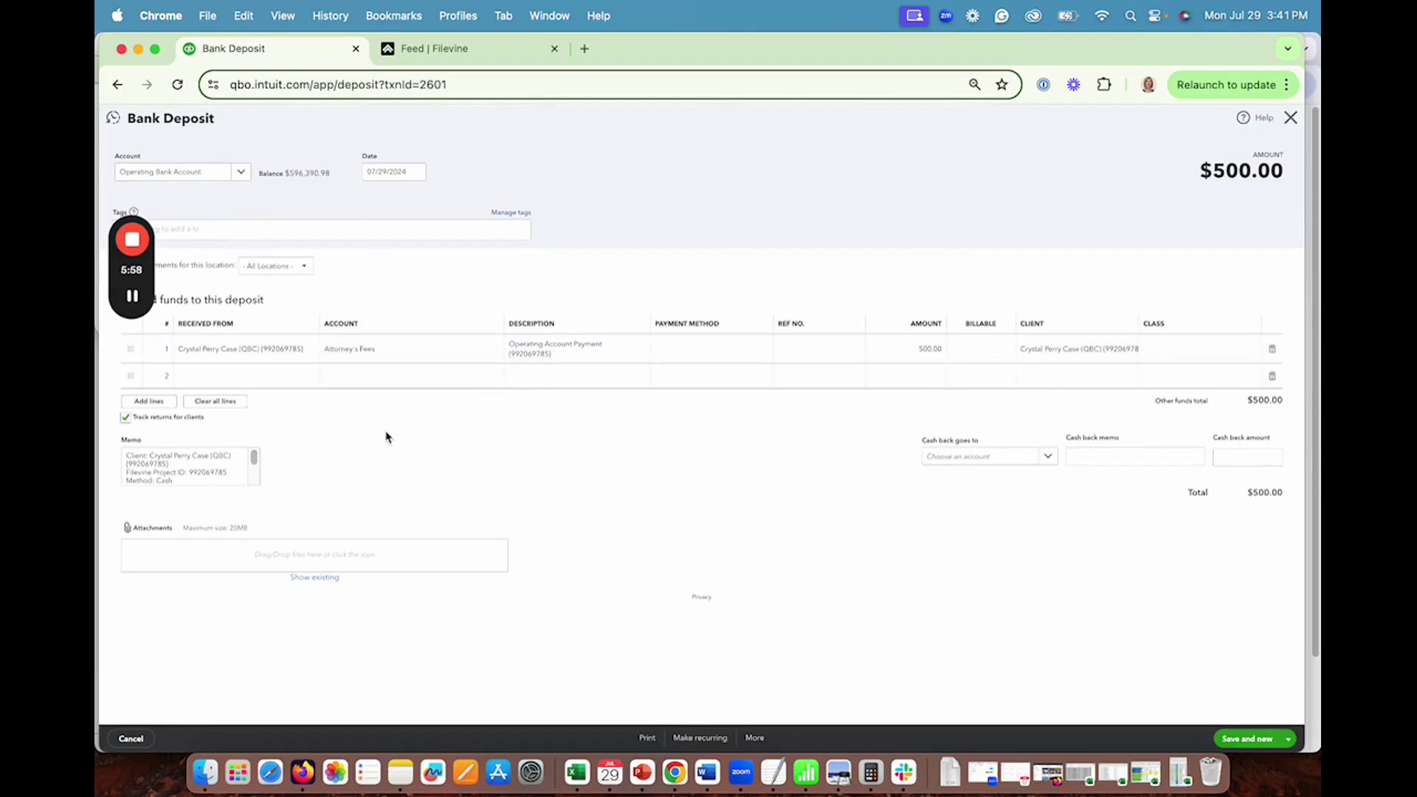
pyautogui.click(1292, 122)
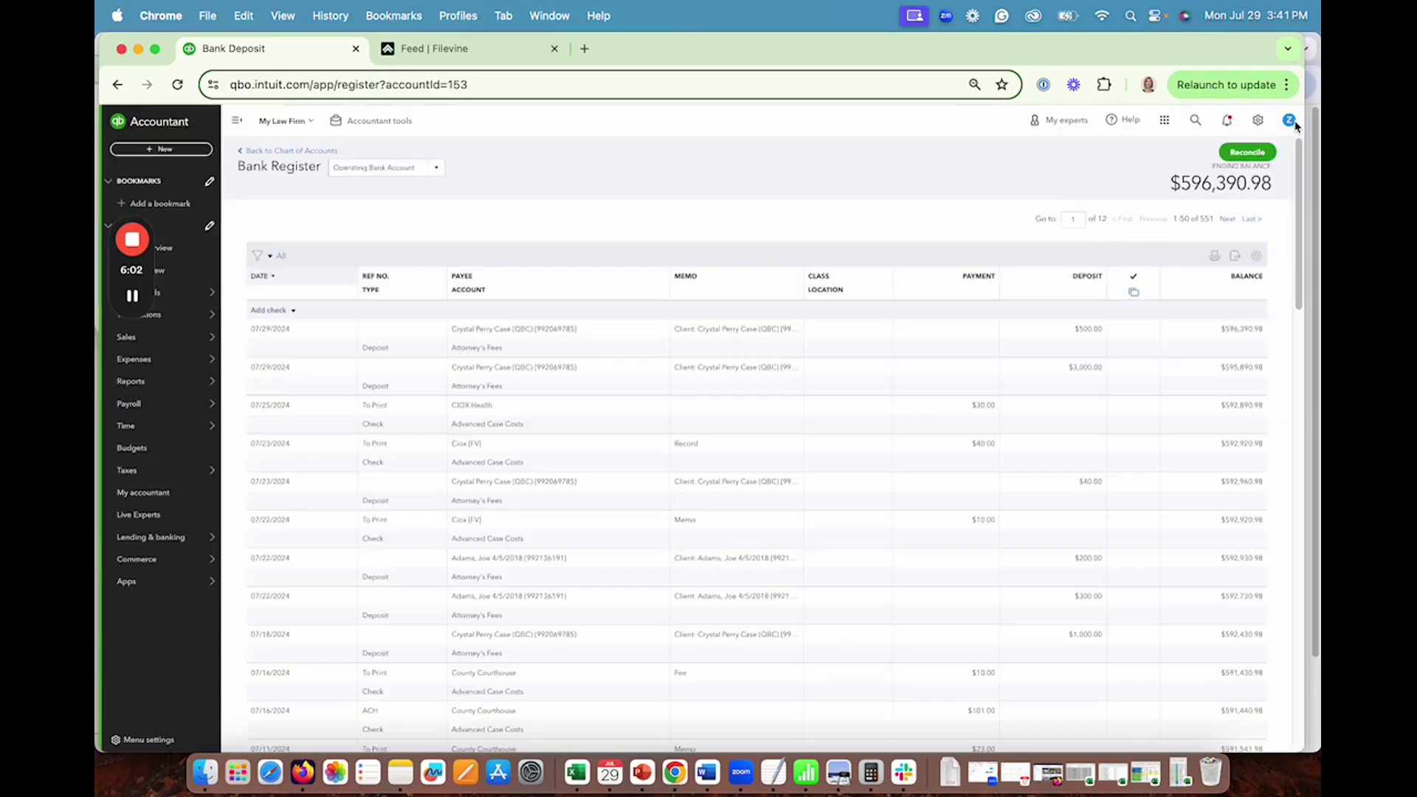
pyautogui.click(842, 349)
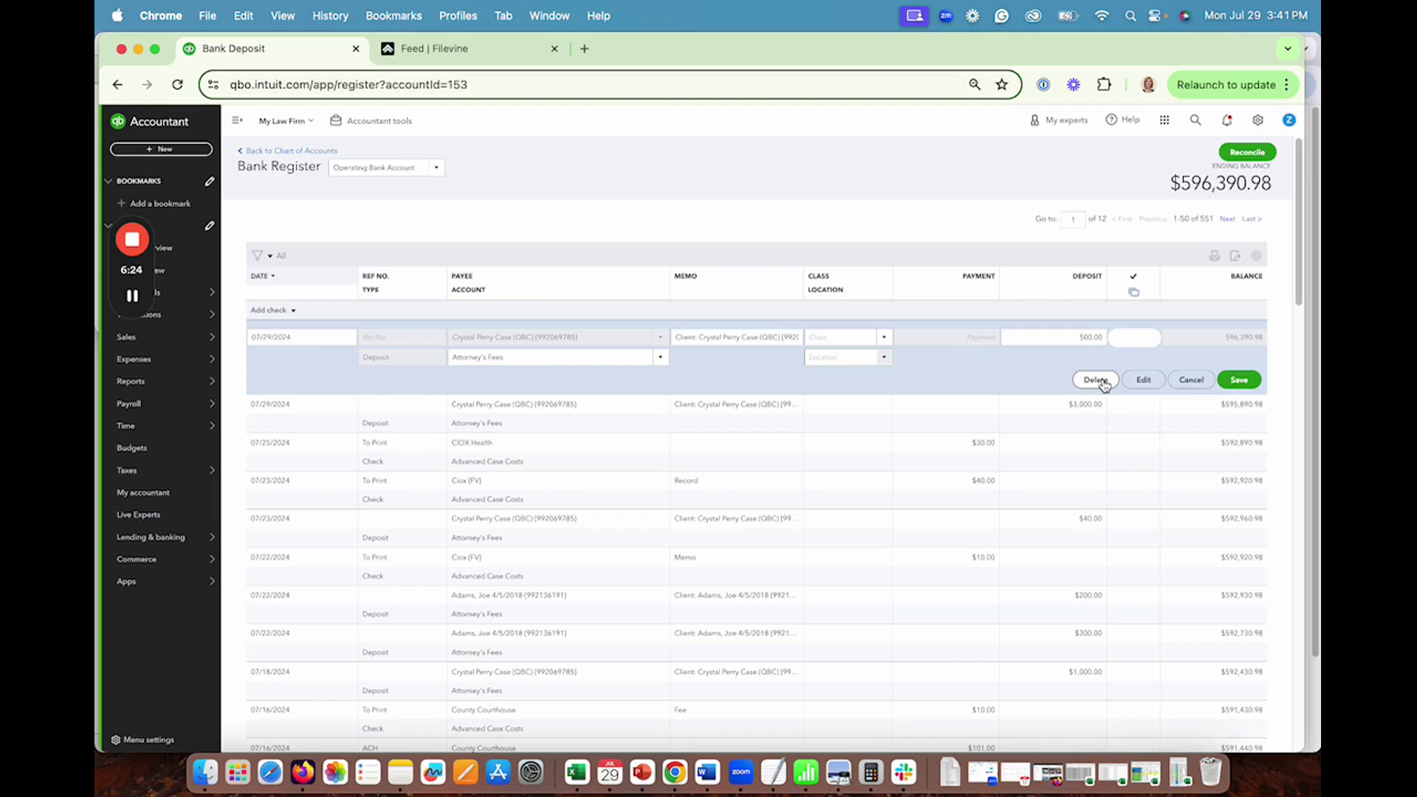
# - Glance at the $500 deposit's form again, then open the 07/25/2024 CIOX Health $30.00 check inline
pyautogui.click(1144, 379)
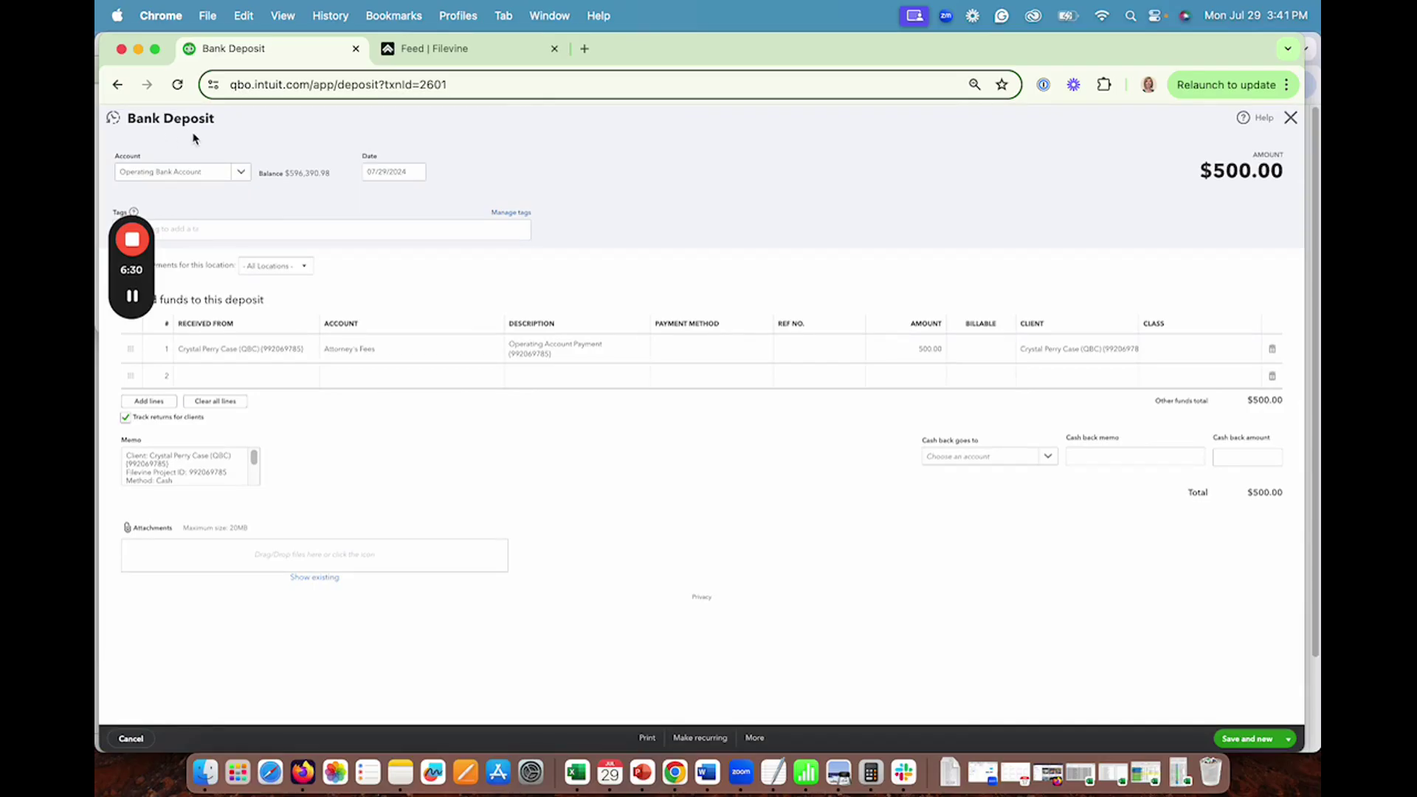
pyautogui.click(1289, 118)
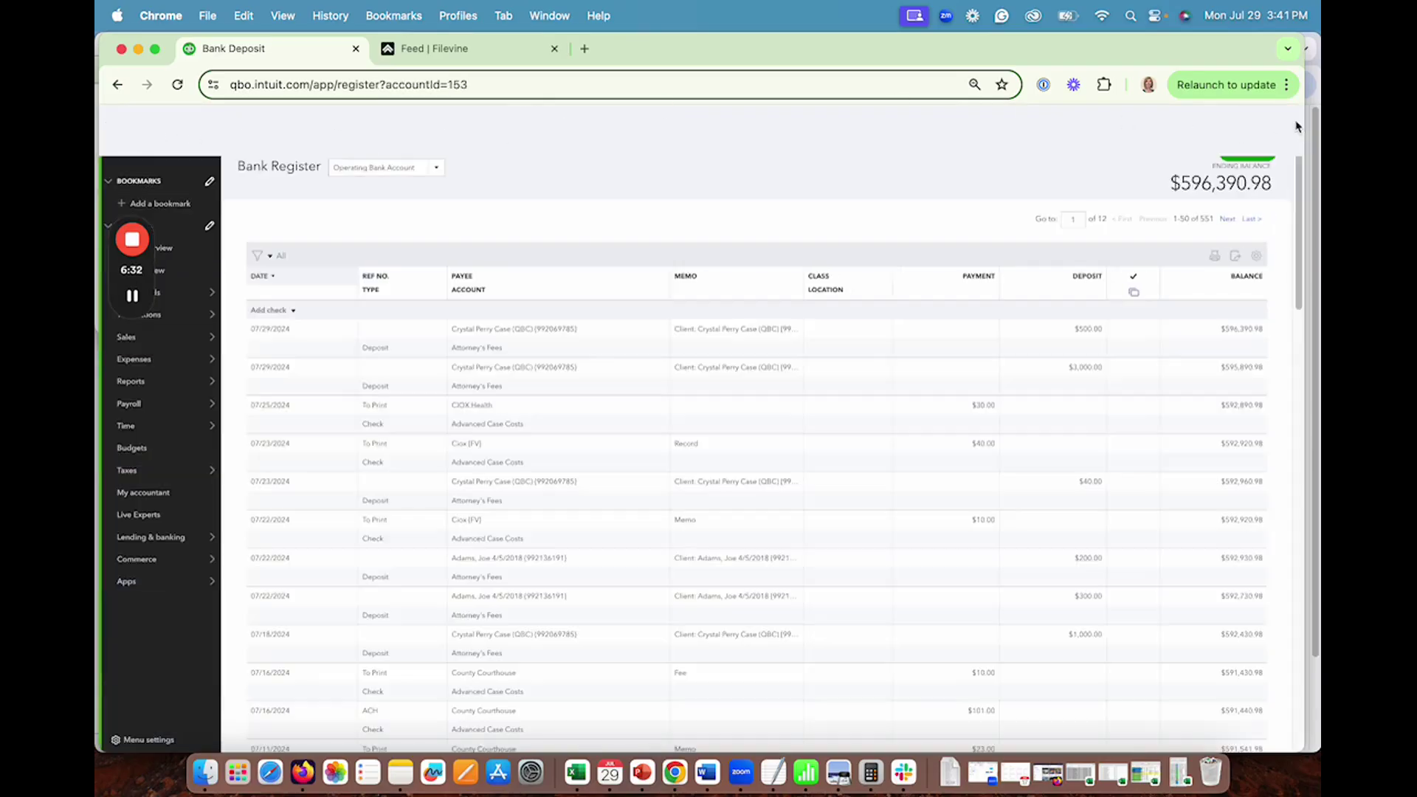
pyautogui.click(1114, 429)
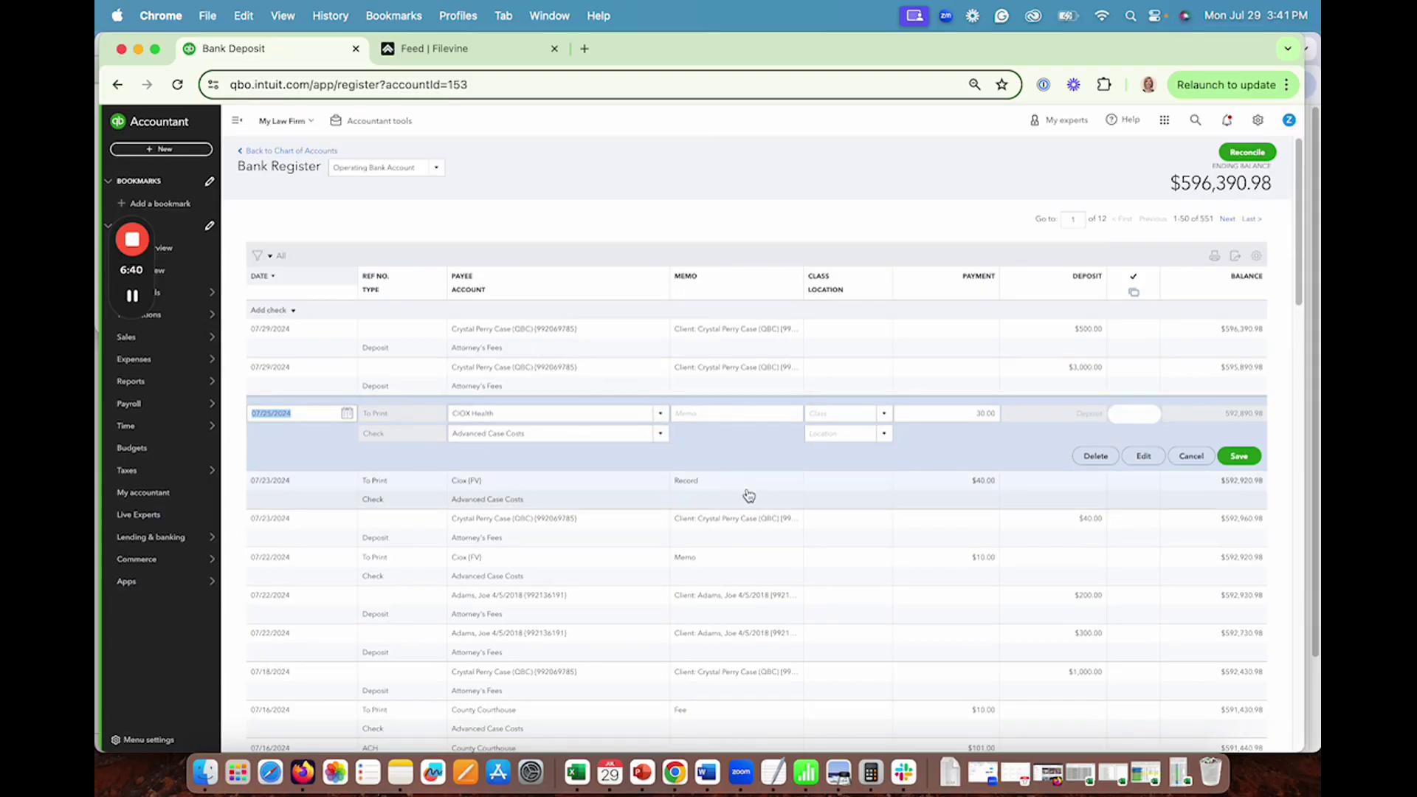
# - Open the 07/23/2024 Ciox (FV) $40.00 check, memo 'Record', for inline editing in the register
pyautogui.click(782, 499)
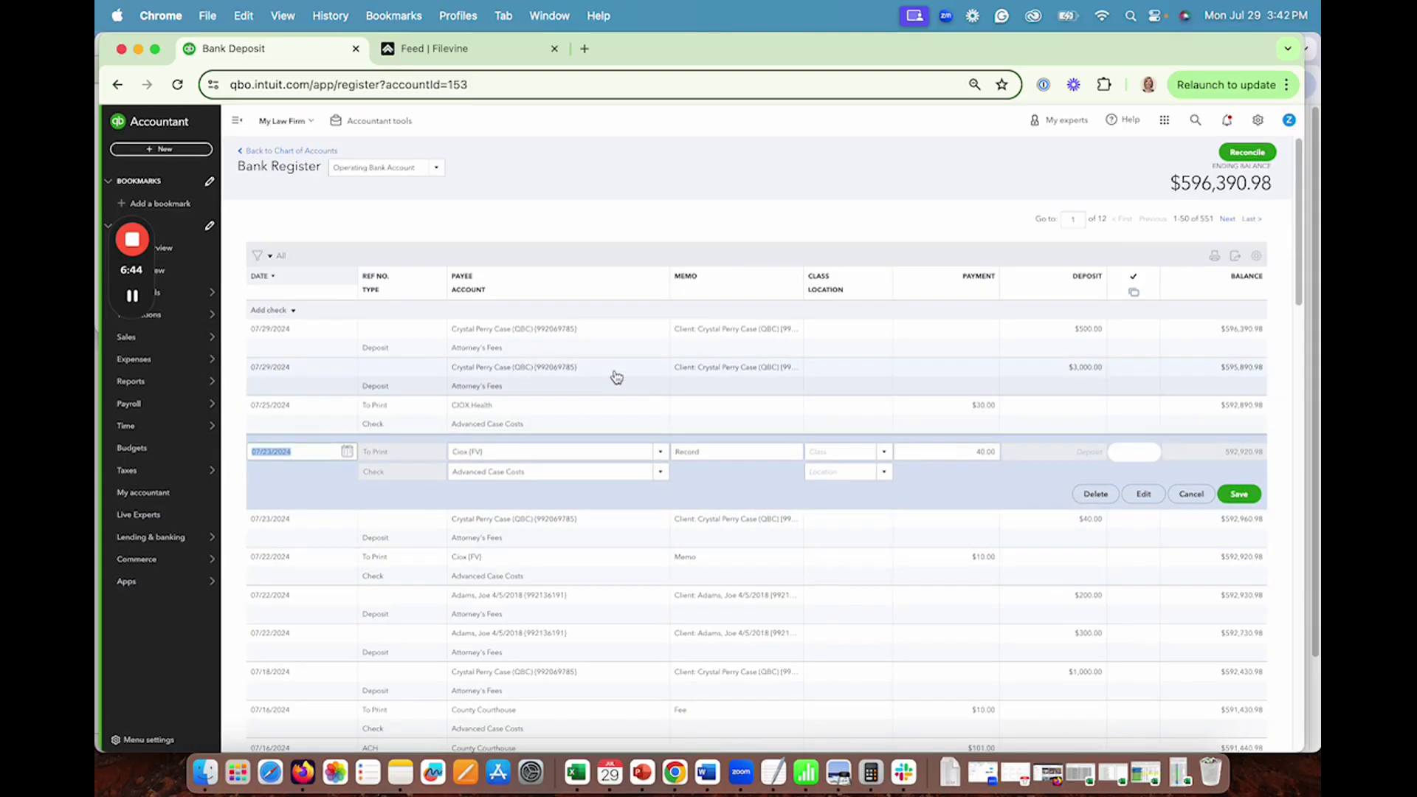